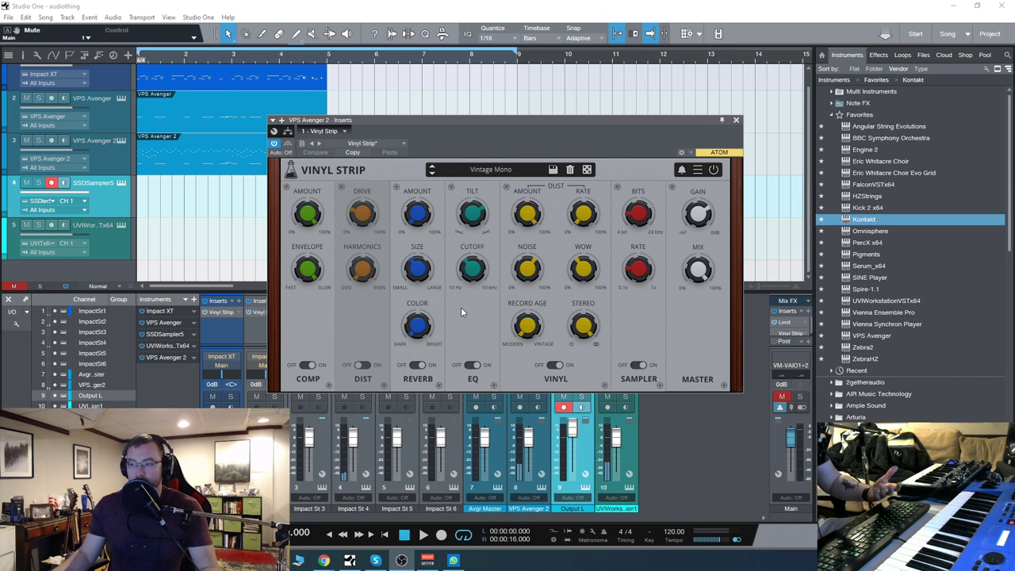
drag(538, 119, 491, 103)
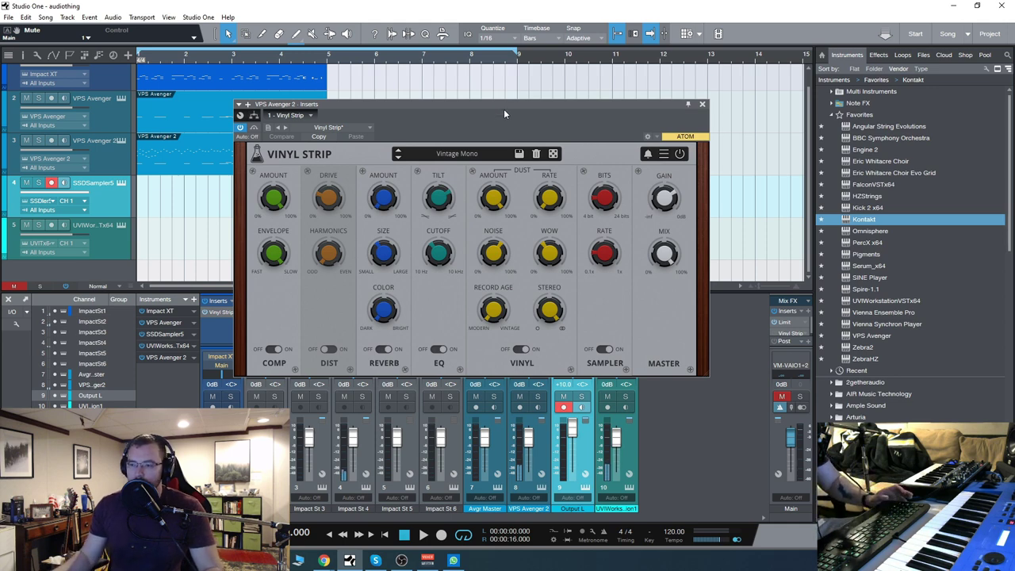
drag(504, 107, 454, 98)
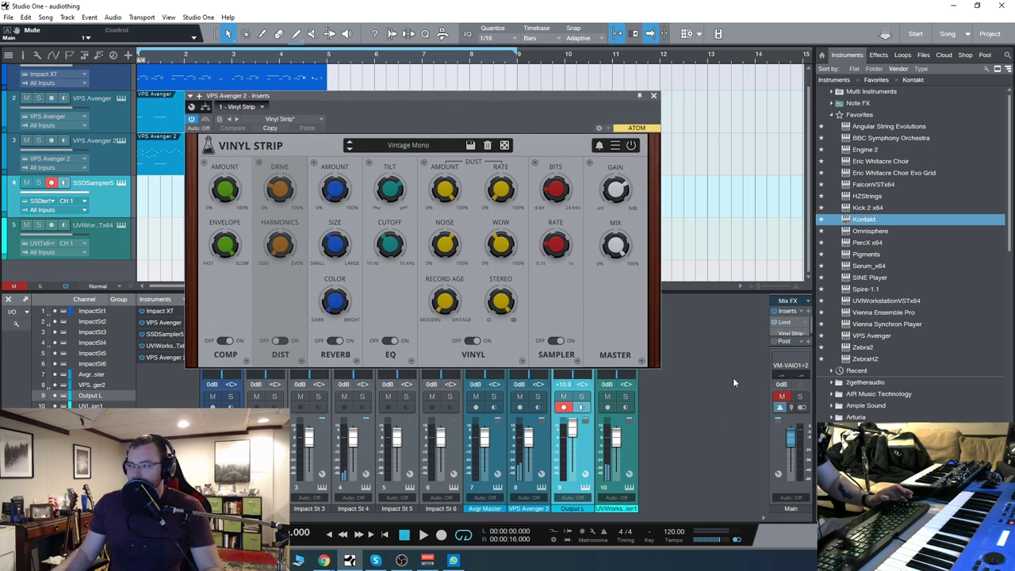
click(781, 398)
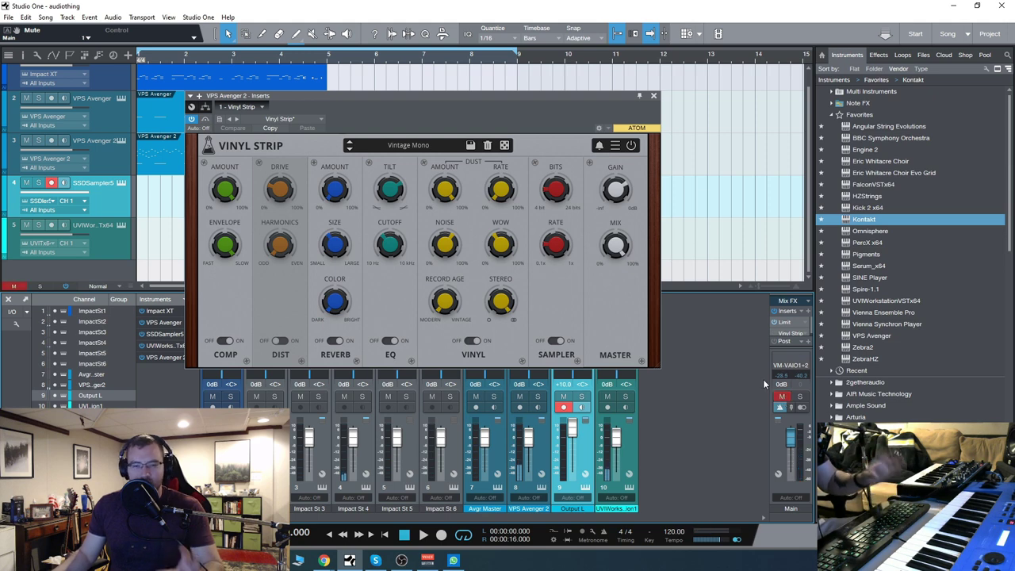
drag(434, 101, 447, 97)
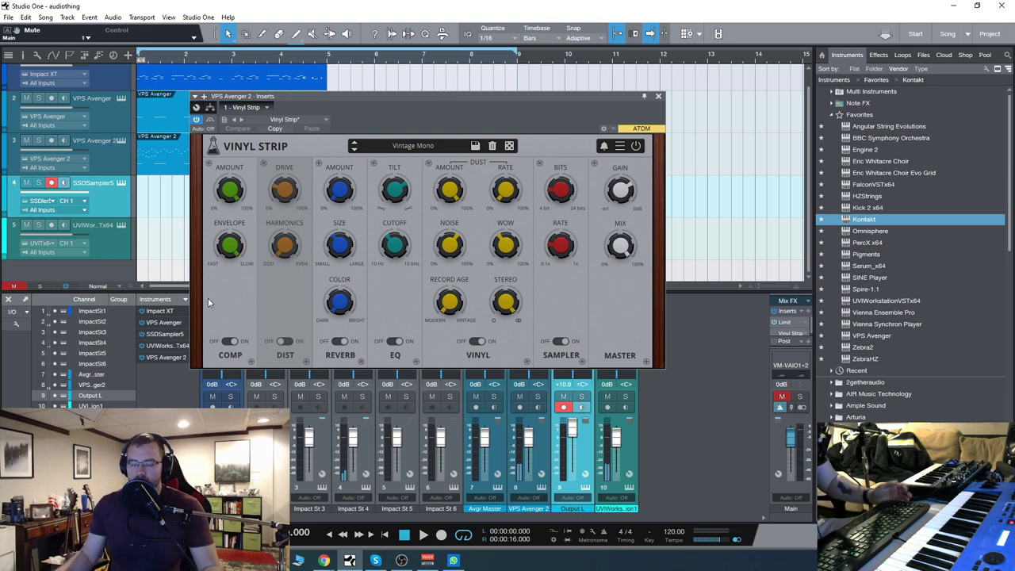
drag(232, 323, 223, 304)
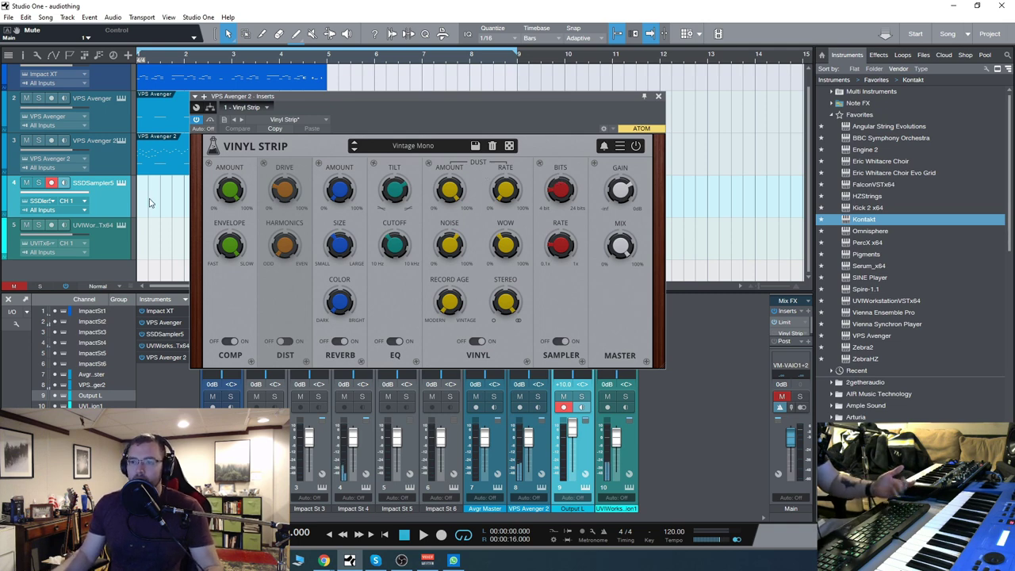
Solo the Impact, VPS Avenger and VPS Avenger 2 tracks, keeping the Vinyl Strip window clear of the track controls.
scroll(151, 203, up, 1)
click(26, 71)
drag(361, 101, 488, 94)
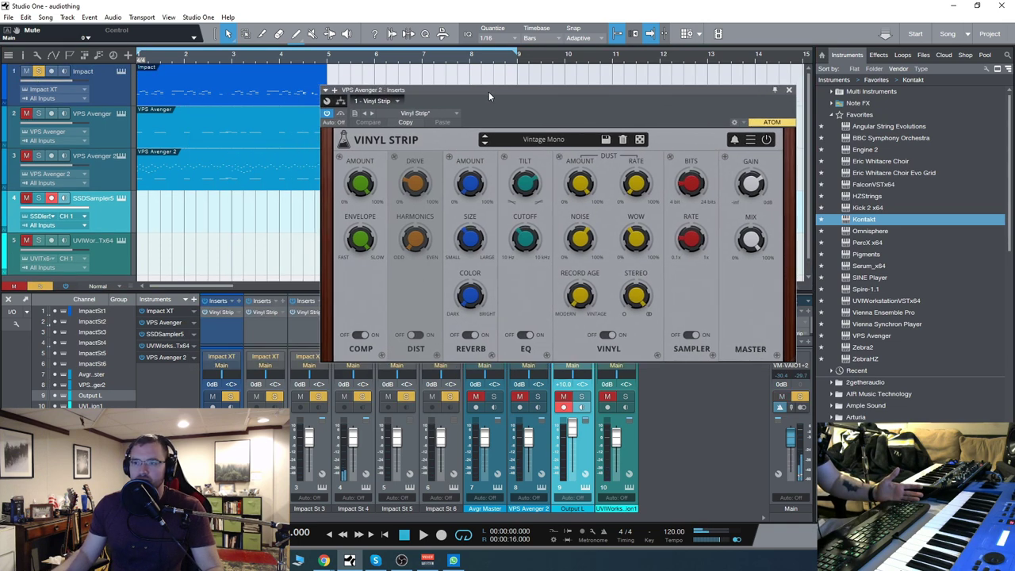
click(29, 114)
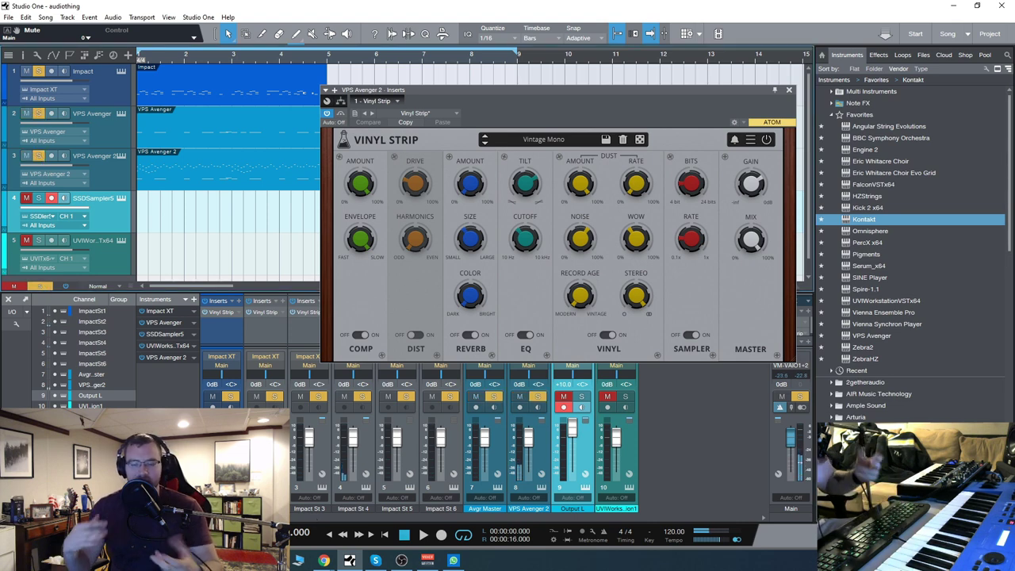
Toggle the Vinyl section of the VPS Avenger 2 Vinyl Strip off and back on to compare the sound.
drag(537, 101, 444, 96)
click(512, 331)
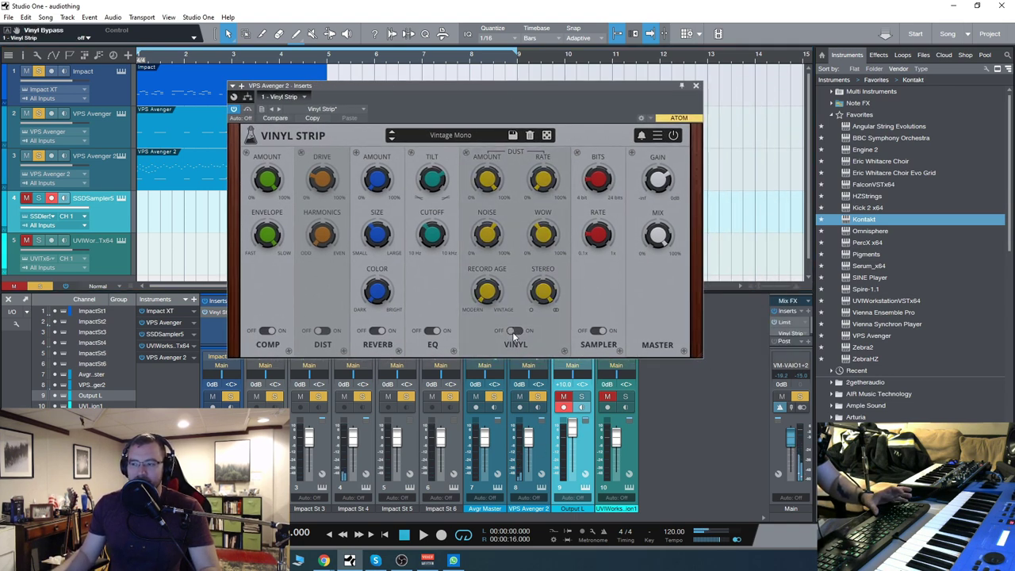
click(512, 331)
click(512, 331)
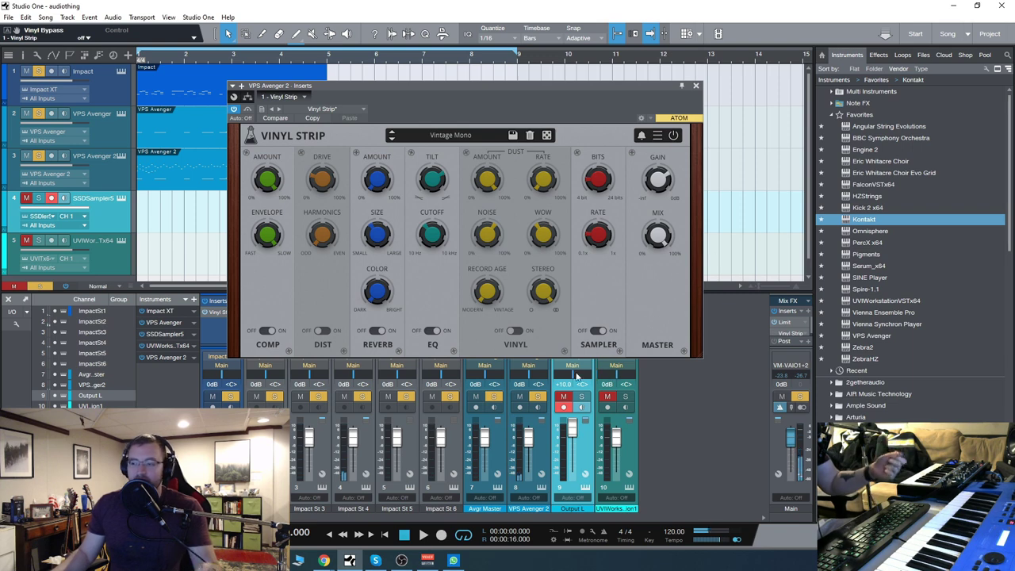
click(513, 331)
Move the Vinyl Strip window off the arrangement, play the loop, and shift the solo from VPS Avenger 2 to the Impact track.
drag(397, 85, 769, 61)
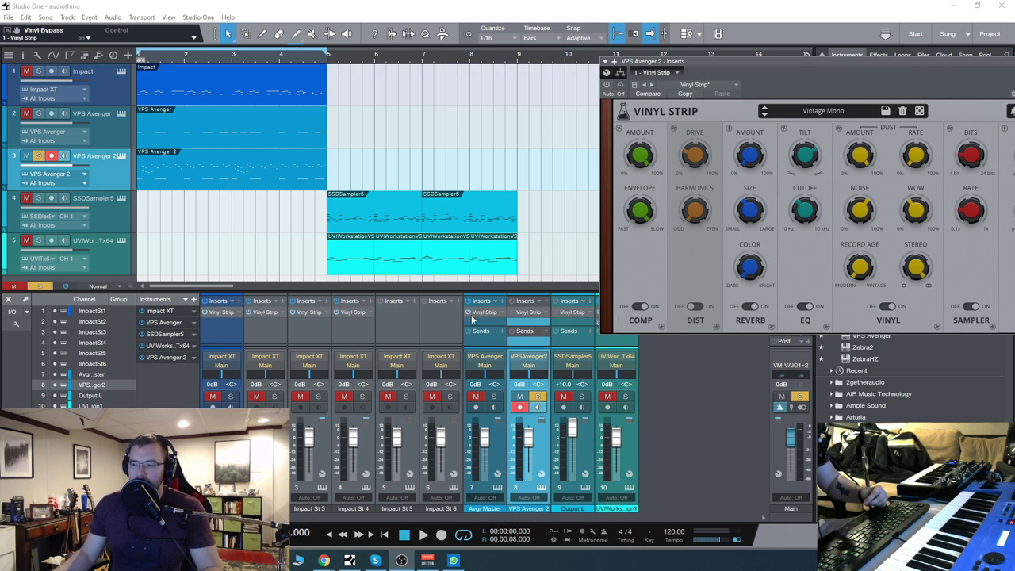
key(space)
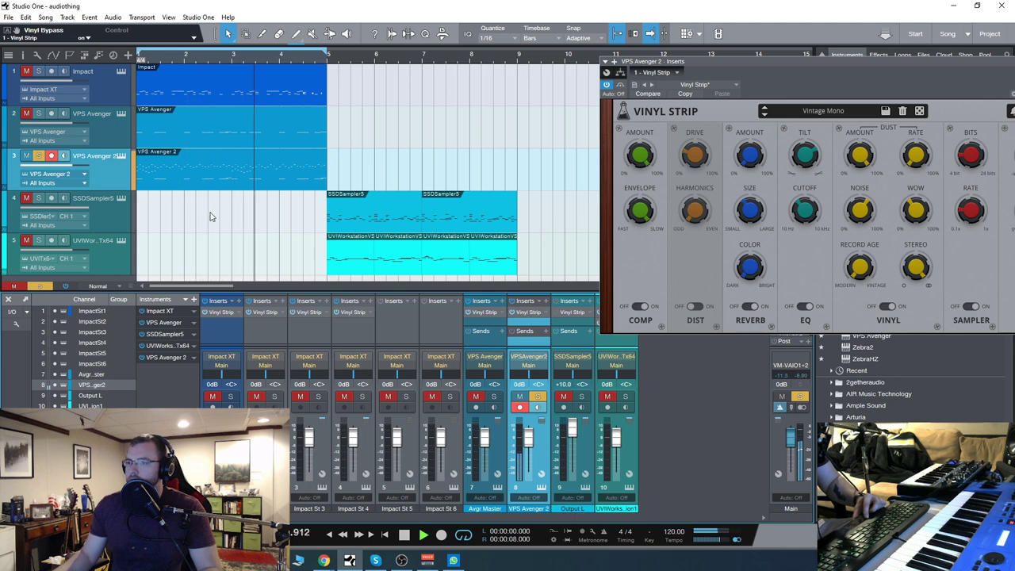
click(115, 133)
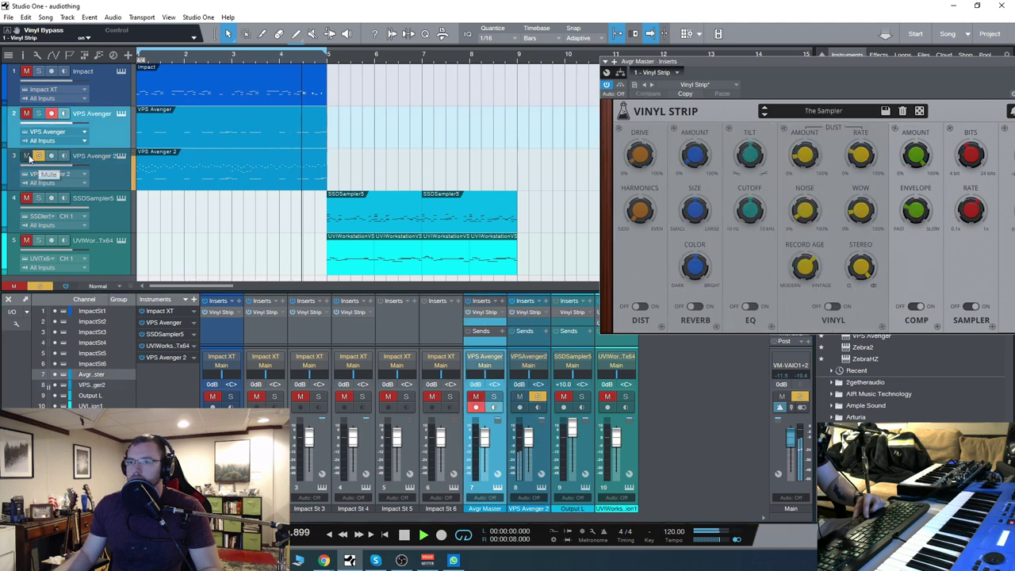
key(Up)
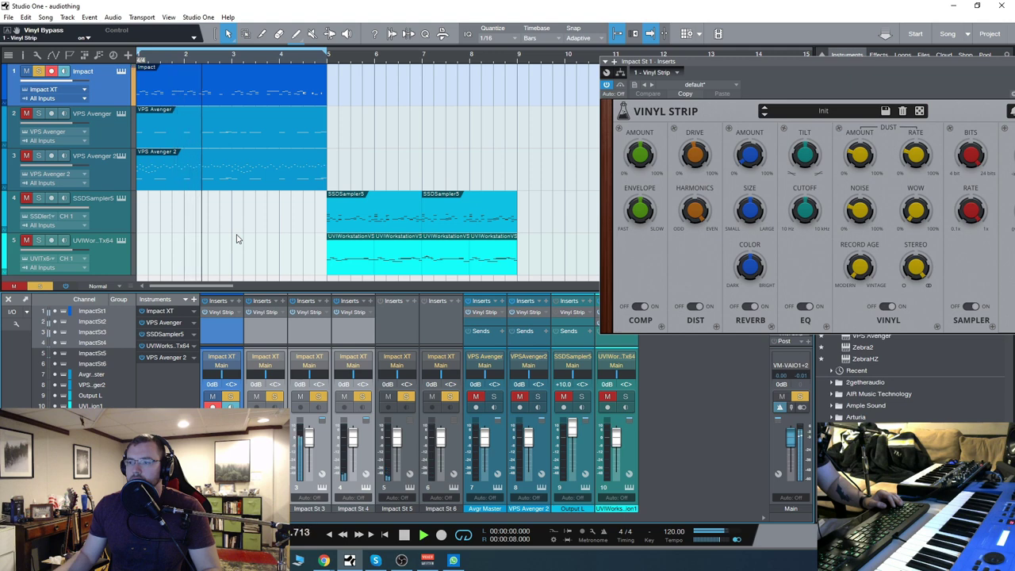
Solo the VPS Avenger track alongside Impact and open the Vinyl Strip on the VPS Avenger channel.
click(42, 118)
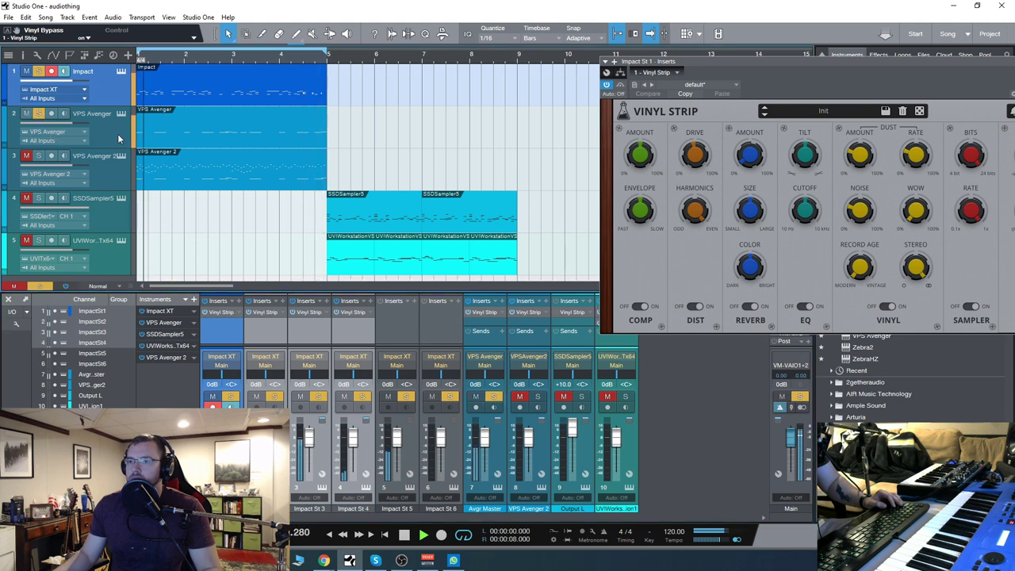
drag(800, 61, 737, 92)
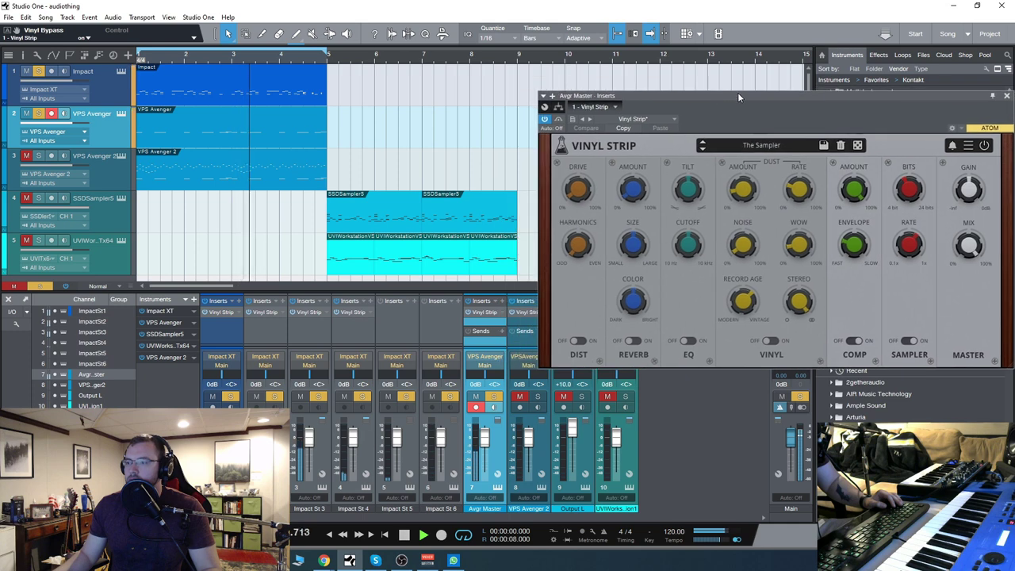
click(471, 315)
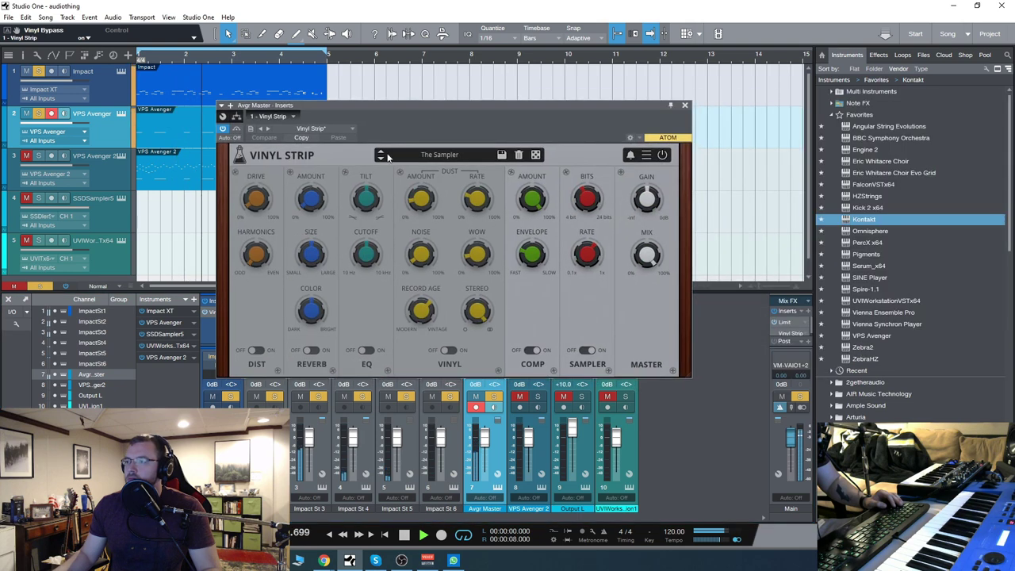
Check the sampler section's bits and adjust its rate to about 0.25x in the VPS Avenger Vinyl Strip.
mouse_move(592, 210)
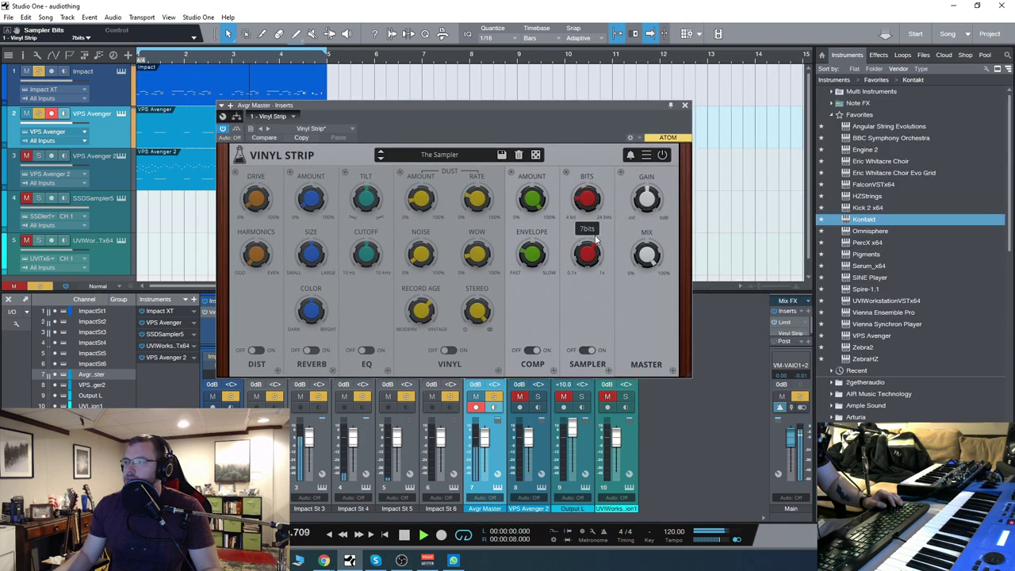
mouse_move(596, 250)
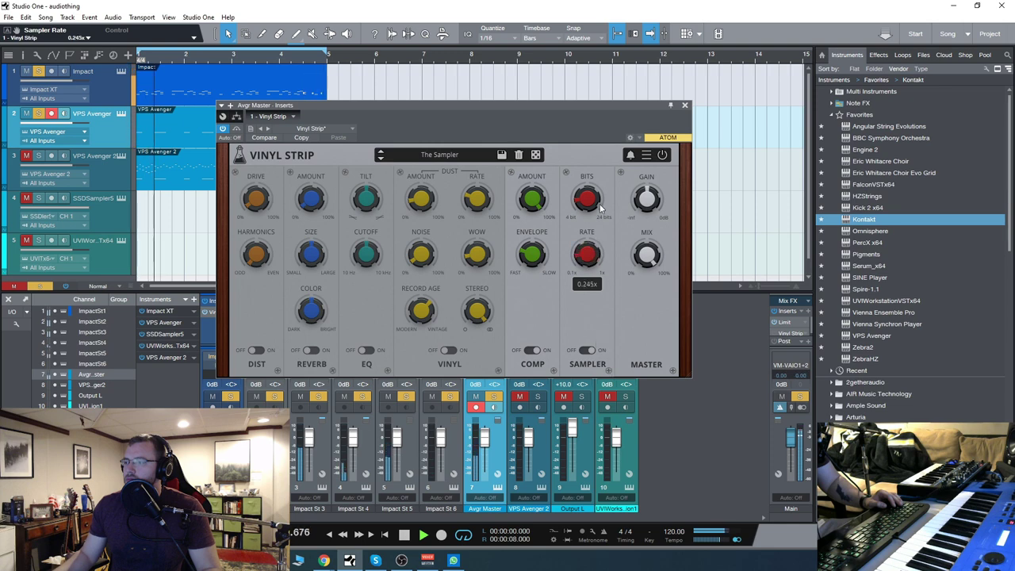
drag(586, 252, 586, 257)
drag(609, 105, 664, 94)
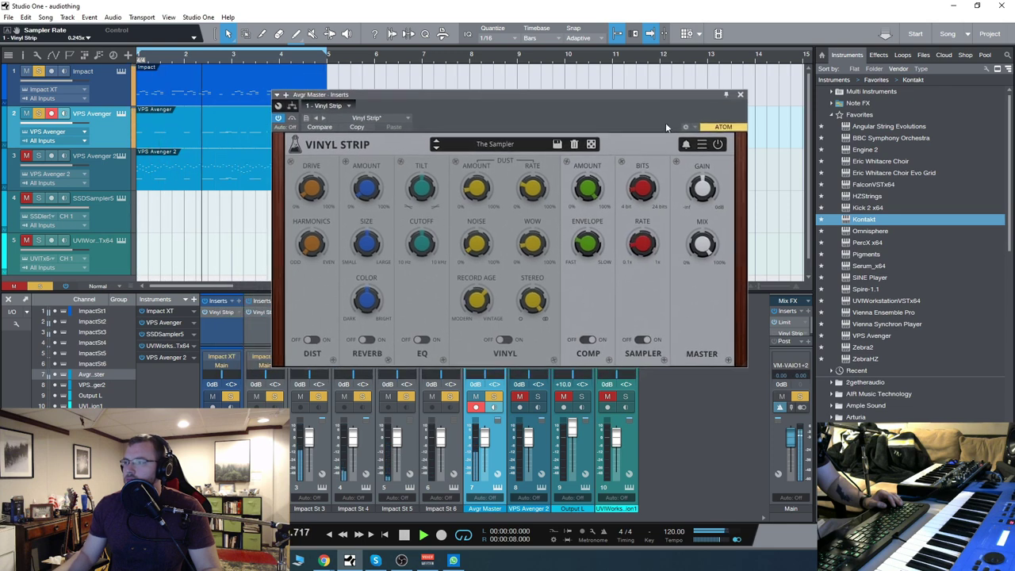
drag(642, 251, 648, 272)
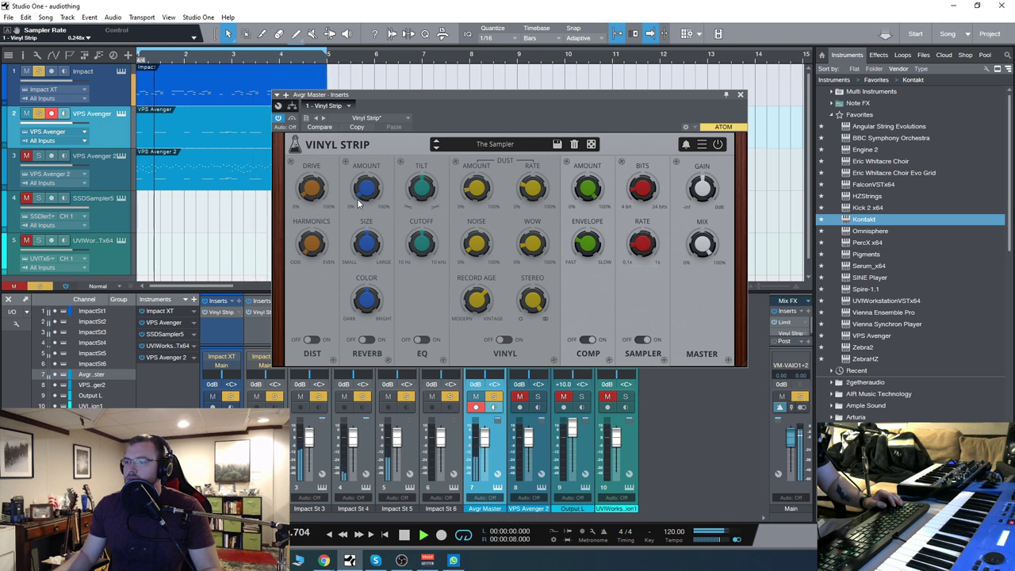
Switch on the distortion section of the VPS Avenger Vinyl Strip and set its drive to 100%.
click(311, 339)
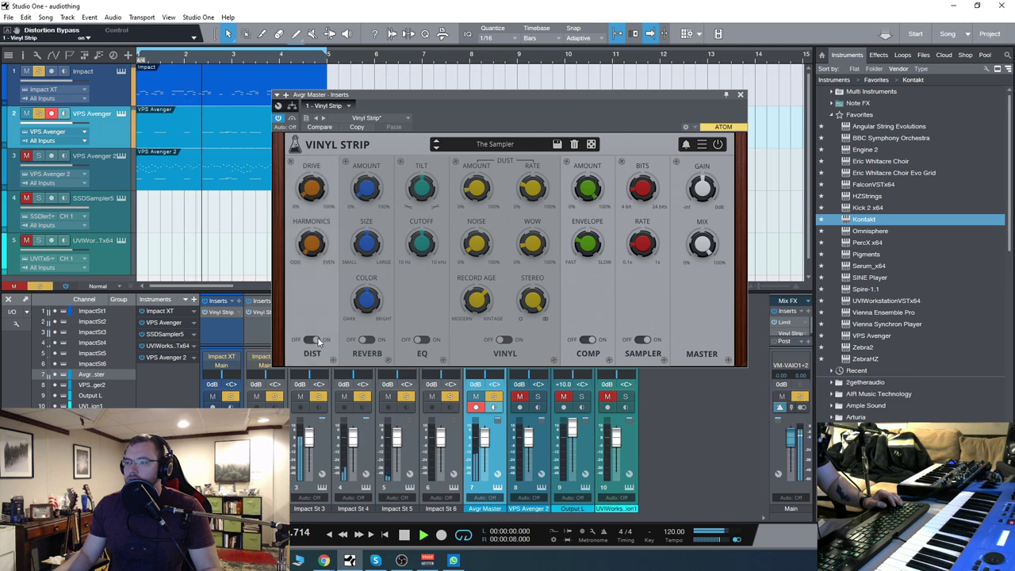
drag(311, 188, 317, 79)
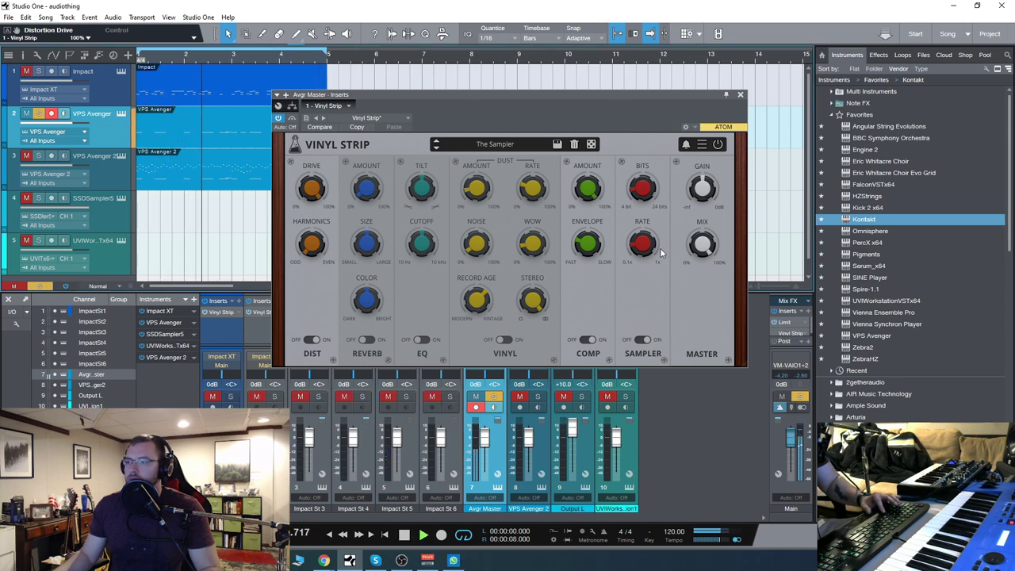
Set the sampler to 4 bits and switch on the EQ with an 11.1 dB tilt, ending with playback stopped.
drag(646, 211, 647, 259)
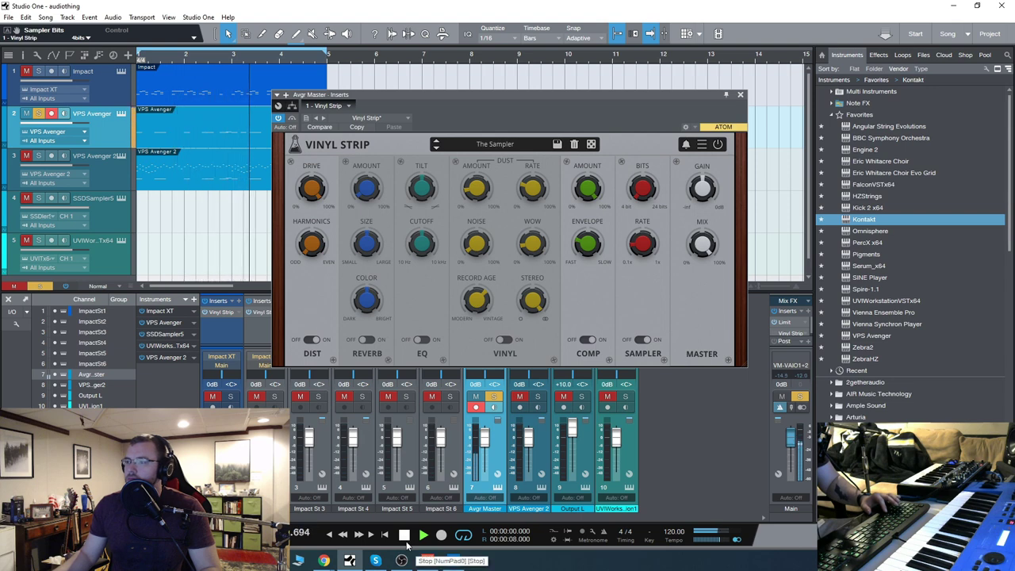
mouse_move(429, 181)
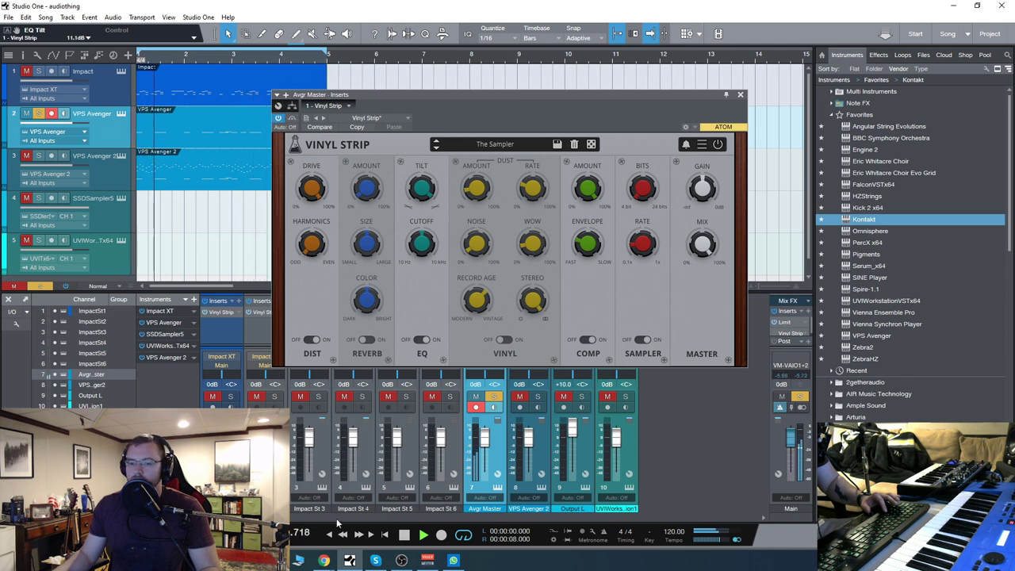
key(space)
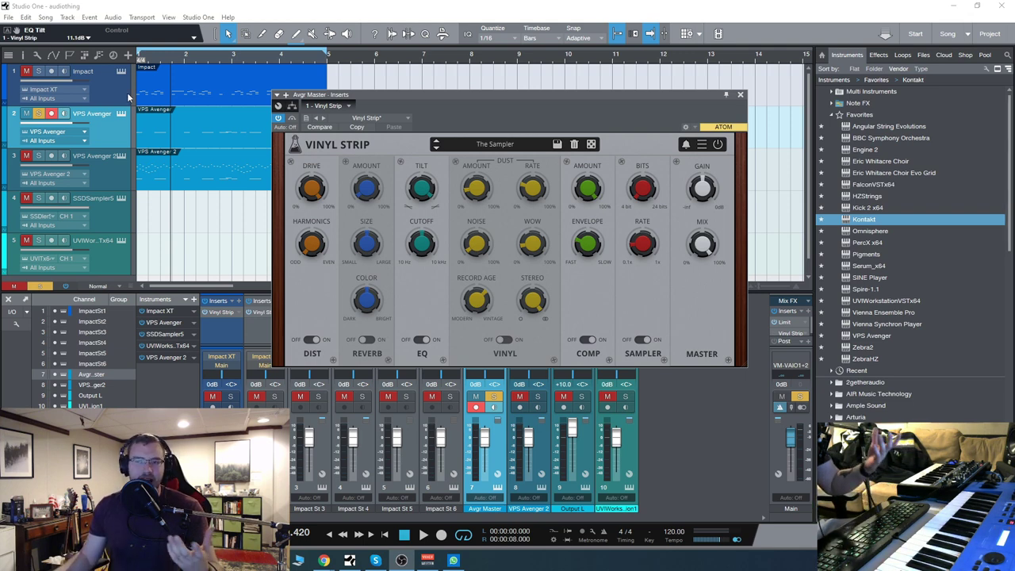
Solo the Impact track again alongside VPS Avenger and bring back the VPS Avenger track's Vinyl Strip.
click(84, 101)
click(38, 73)
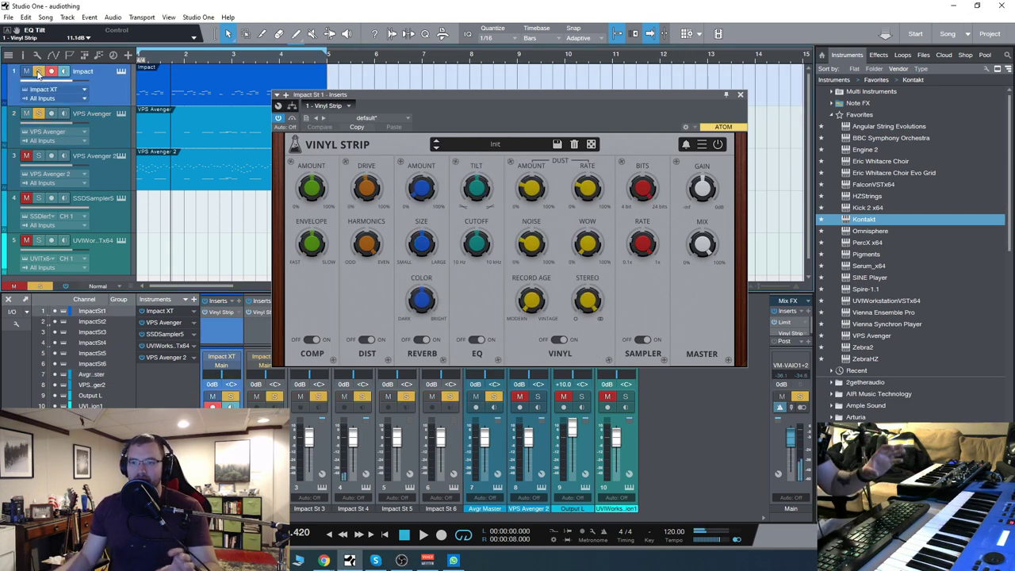
click(112, 179)
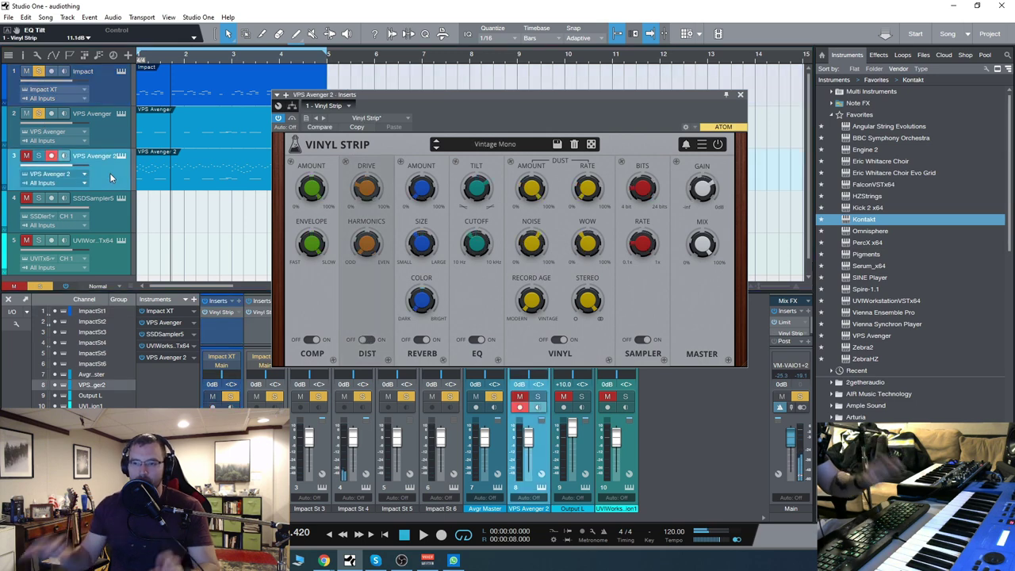
click(118, 130)
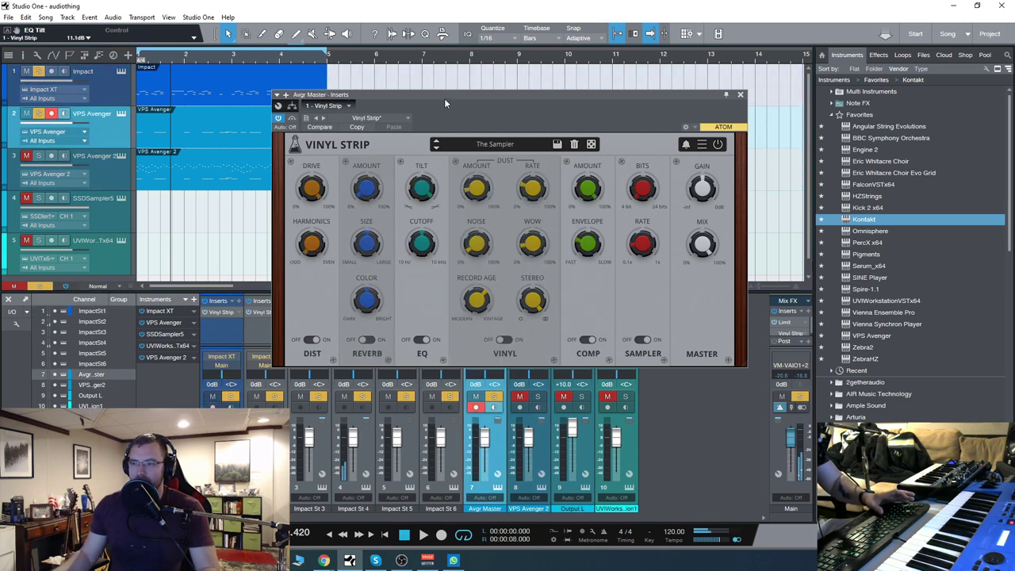
Play the soloed Impact and VPS Avenger tracks from the song start to audition the effect, and stop playback.
click(330, 536)
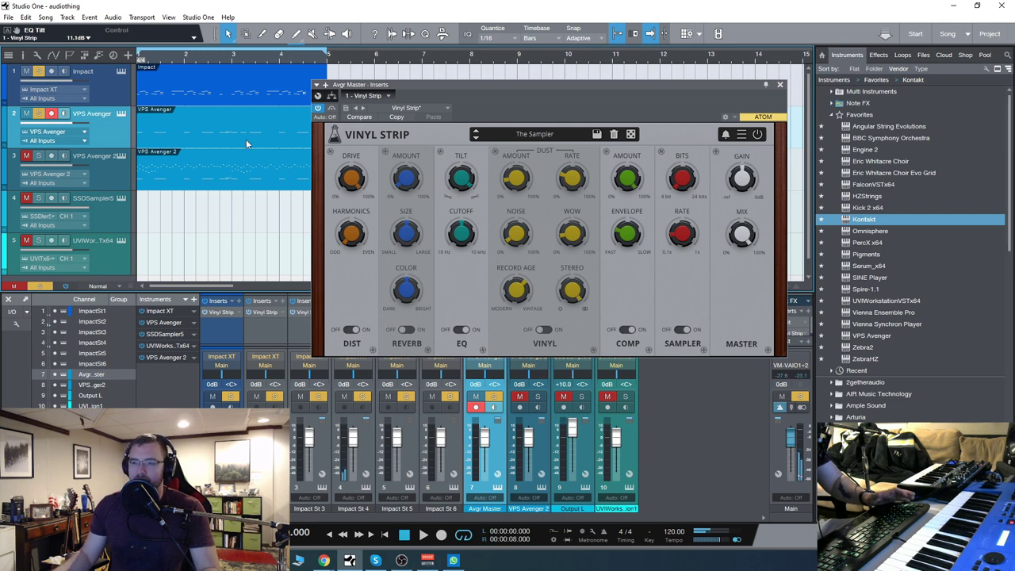
key(space)
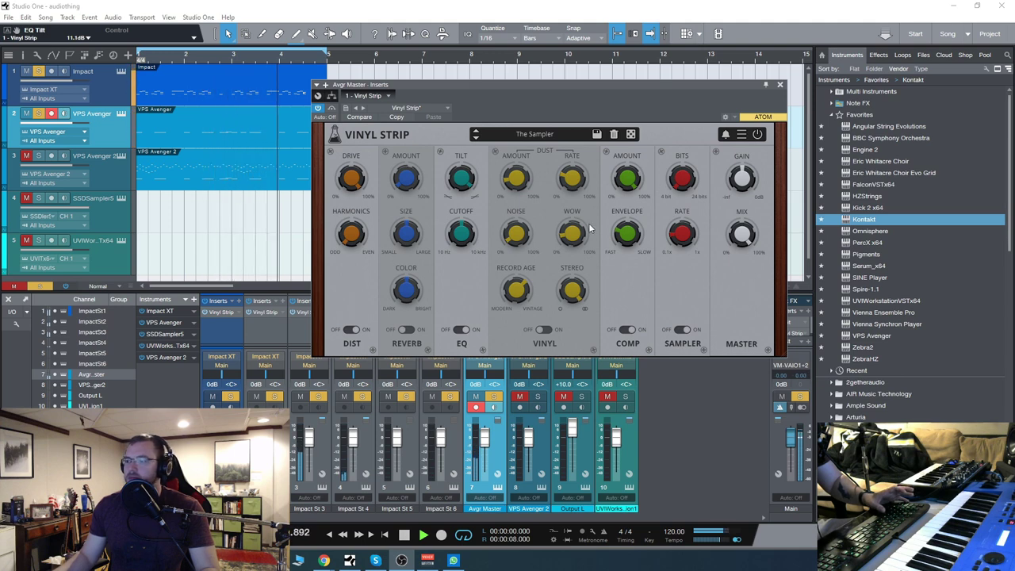
click(403, 536)
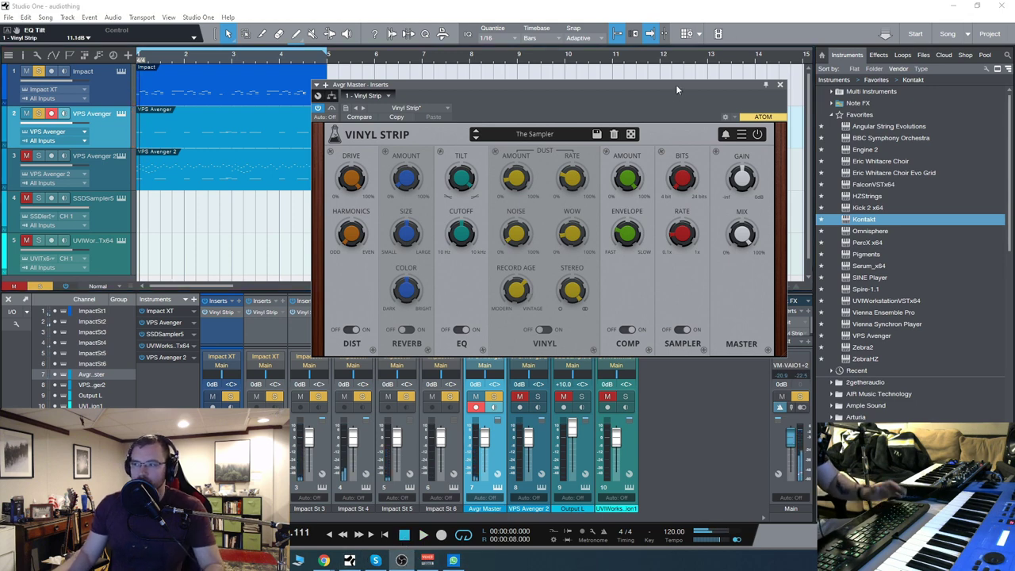
Uncover the arrangement, shift the loop range to bars 5 to 9, and place the playhead at the loop start.
drag(678, 90, 621, 261)
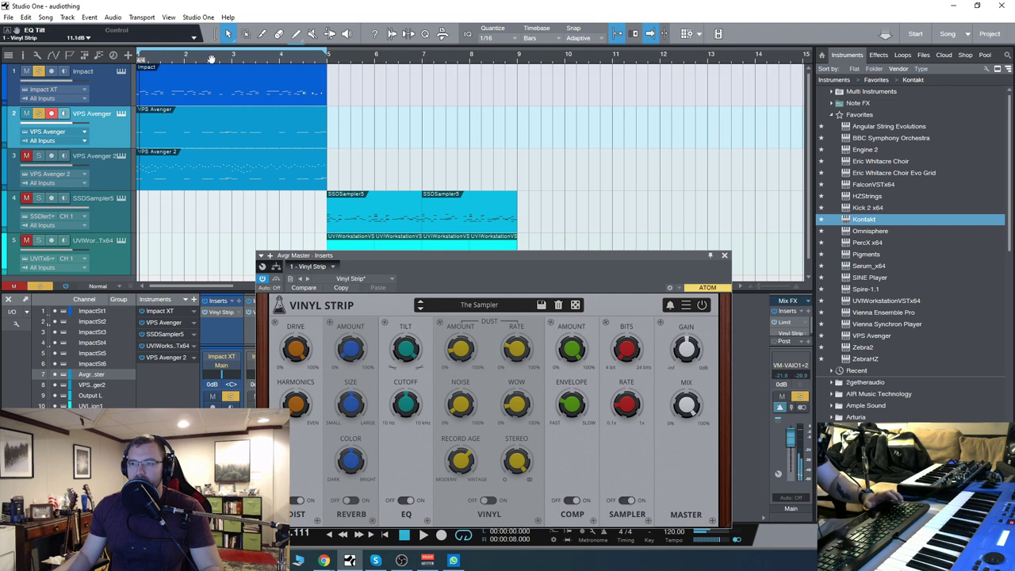
drag(211, 59, 401, 87)
key(Home)
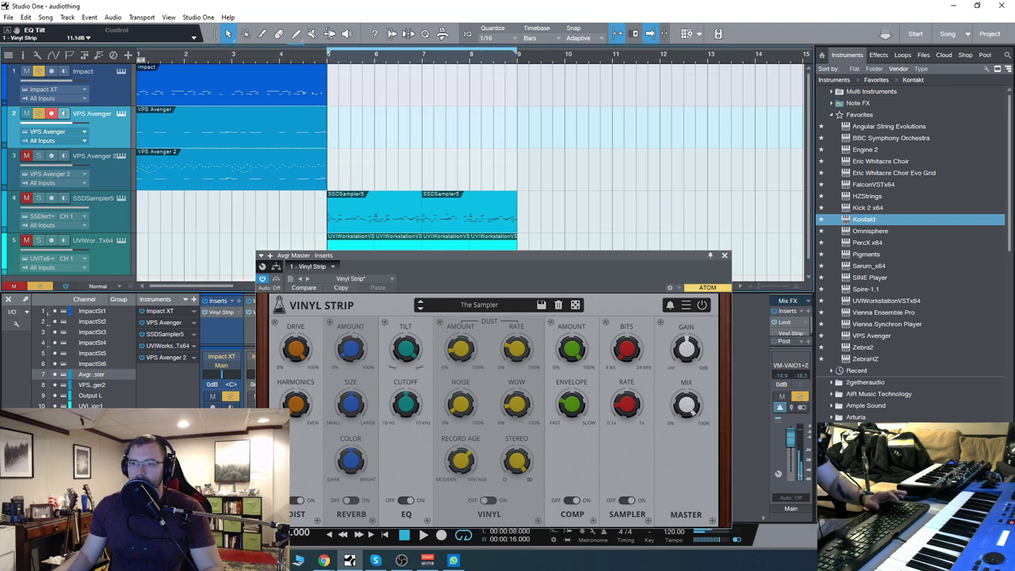
Leave only the SSDSampler5 track soloed by unsoloing VPS Avenger and Impact, and close the Vinyl Strip window.
click(38, 113)
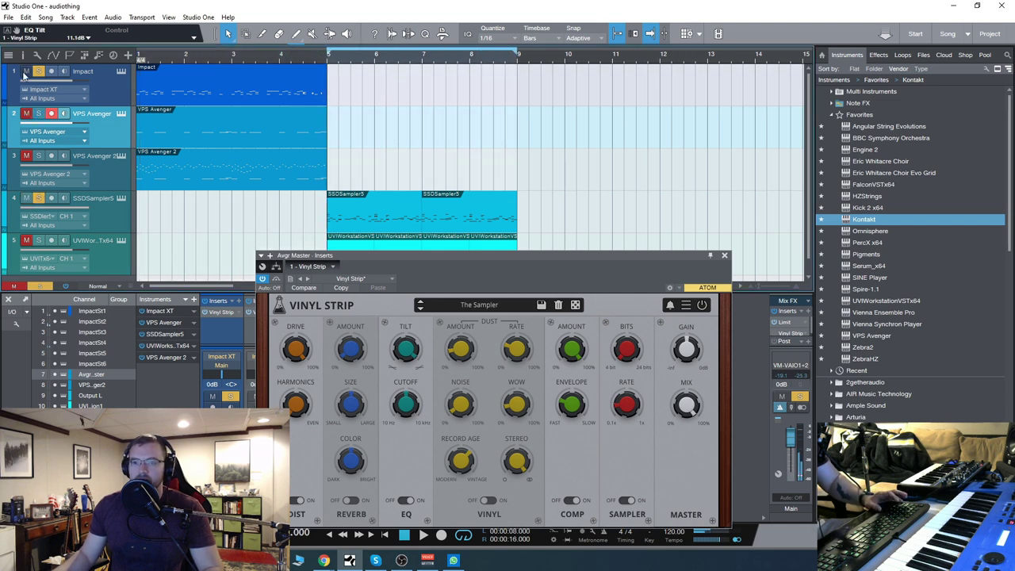
click(38, 71)
scroll(554, 251, down, 1)
click(724, 255)
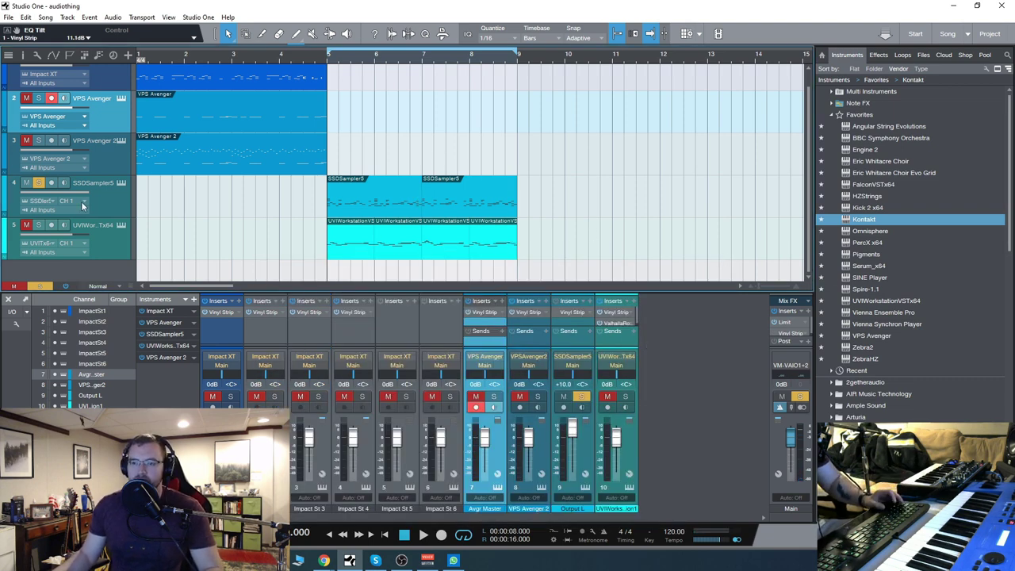
Select the SSDSampler5 track, start playback of the loop, and lower the track's channel fader to about +7.9 dB.
click(113, 207)
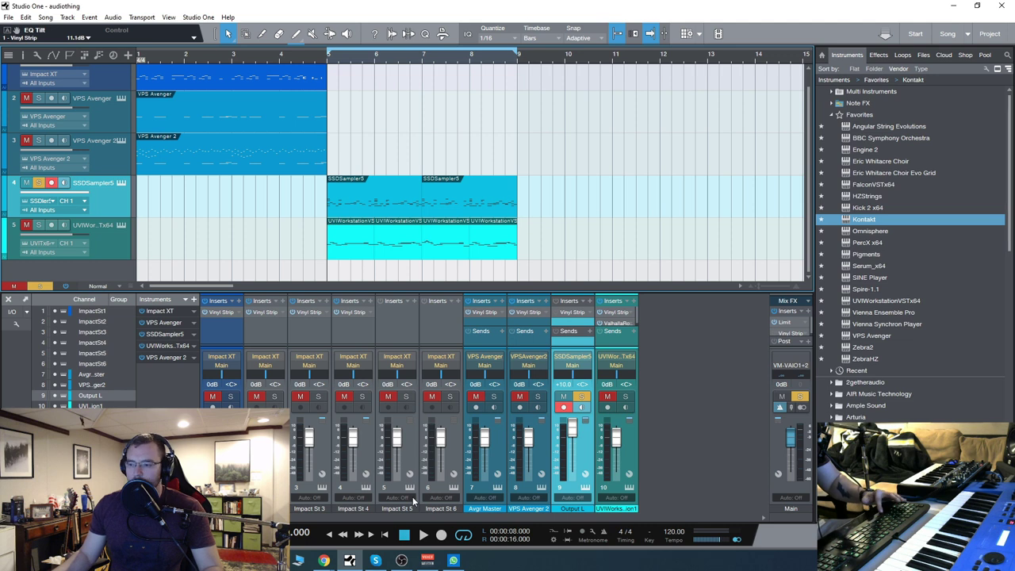
key(space)
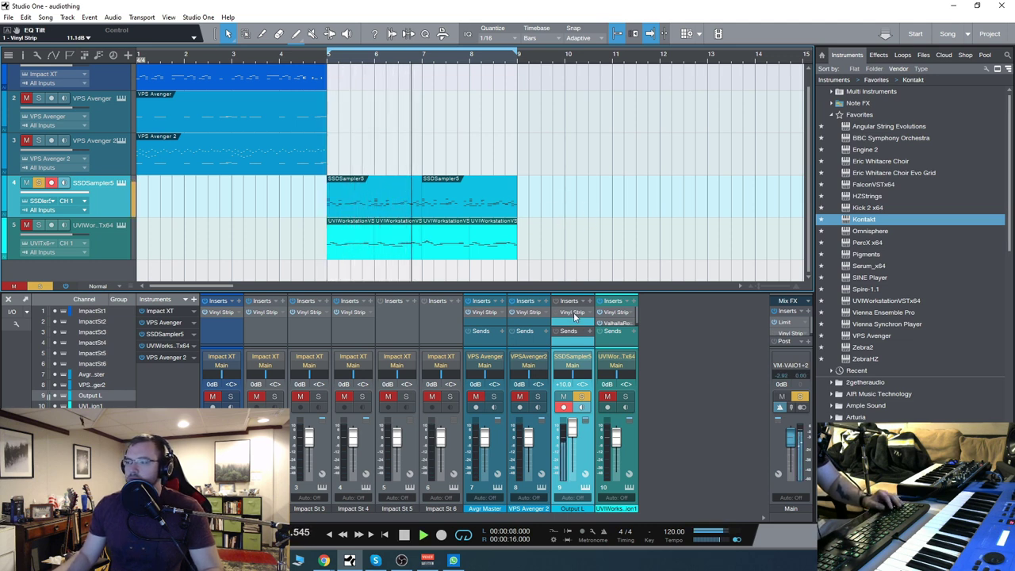
drag(572, 426, 578, 430)
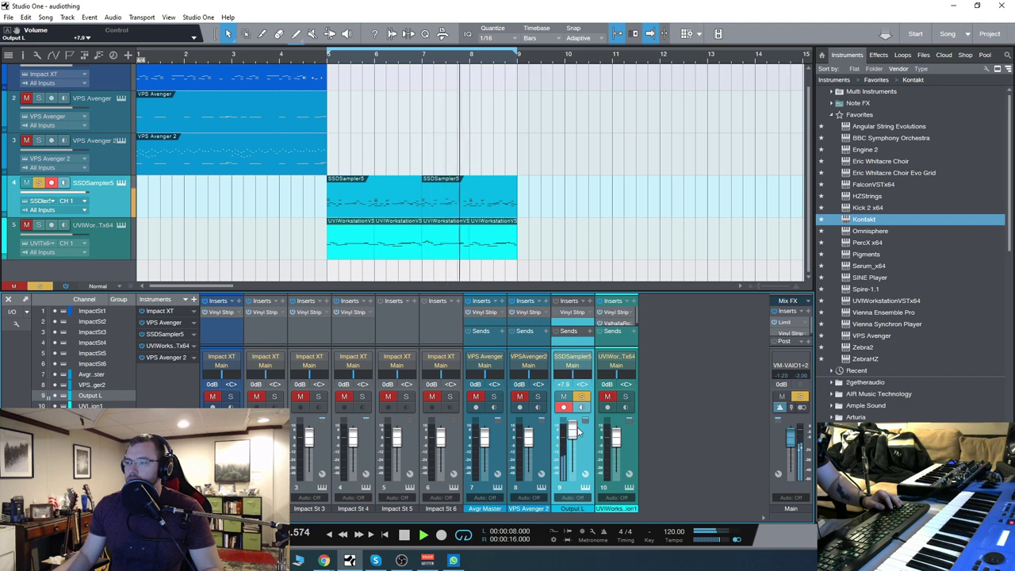
Open the SSDSampler5 channel's Vinyl Strip, activate the effect, and place its window over the middle of the arrangement.
click(576, 318)
drag(485, 163, 667, 73)
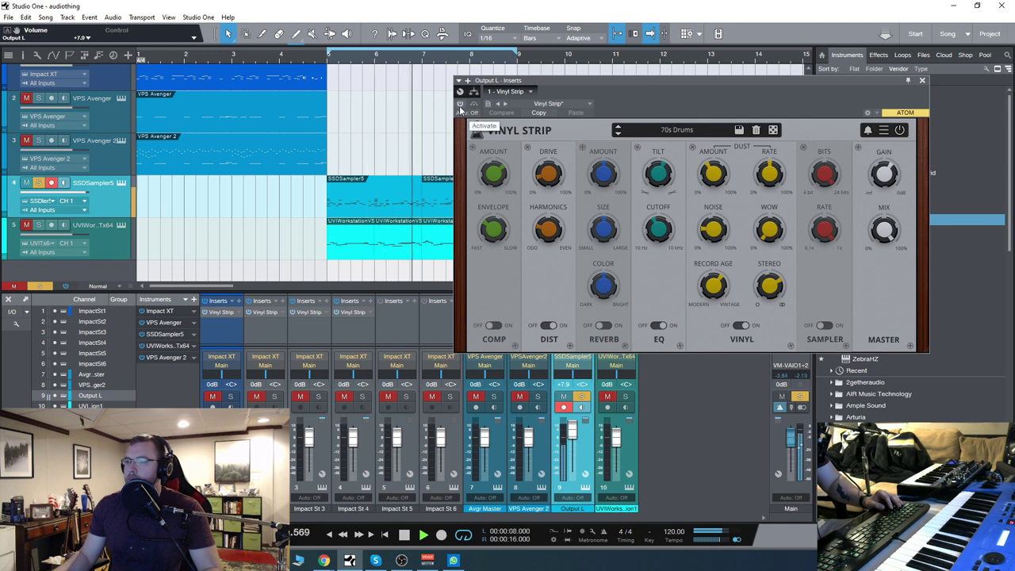
drag(721, 86, 590, 100)
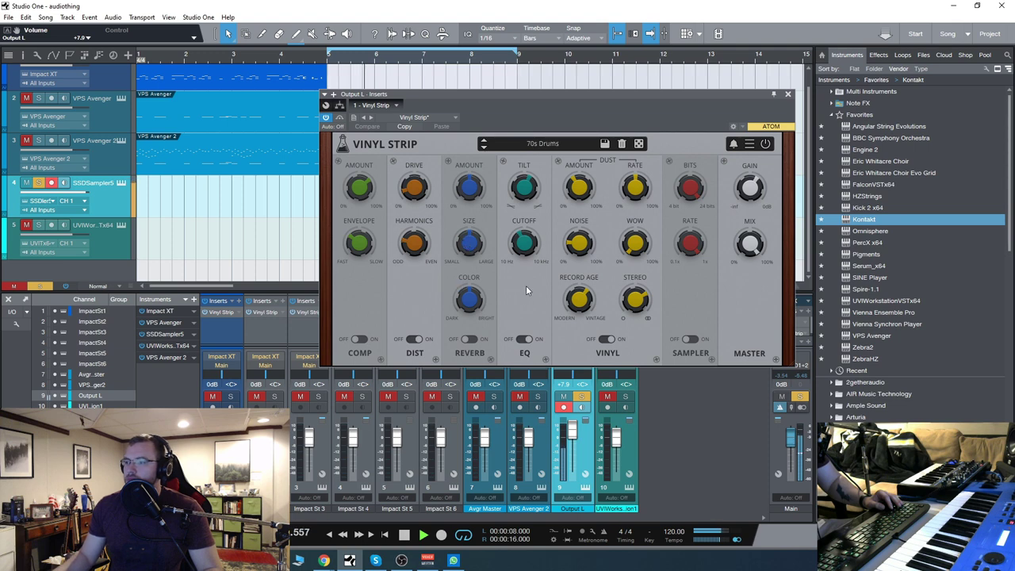
Set the EQ Tilt to about 2.4 dB and the Vinyl Record Age to 0%, and stop playback.
mouse_move(533, 167)
mouse_down()
mouse_move(540, 273)
mouse_move(528, 246)
mouse_move(529, 149)
mouse_up()
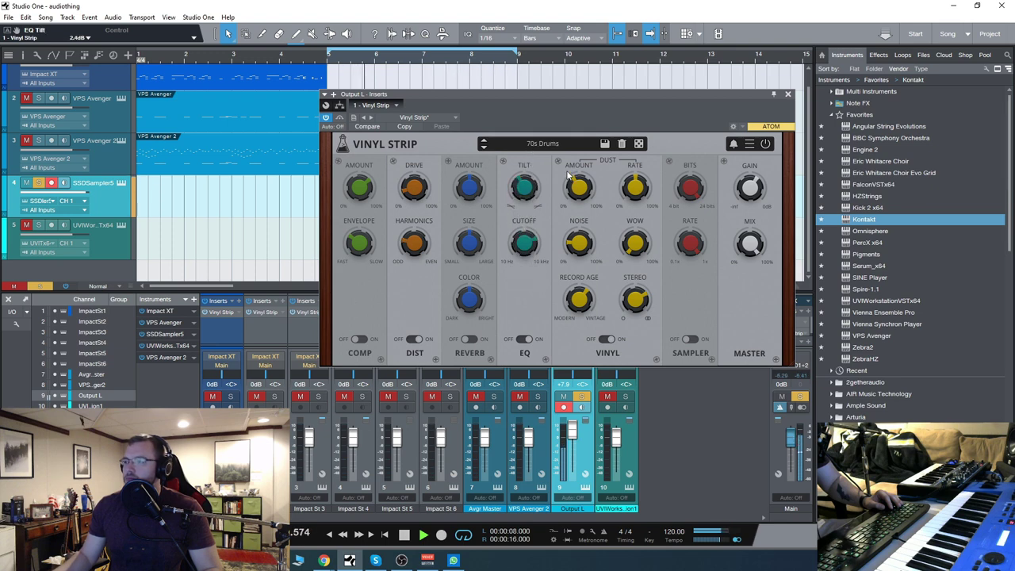
click(583, 295)
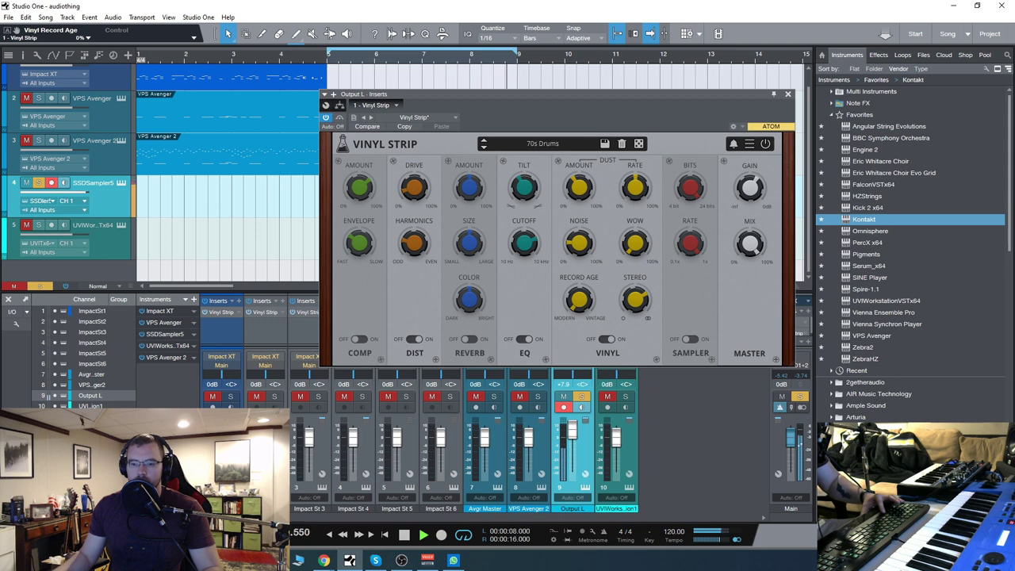
key(space)
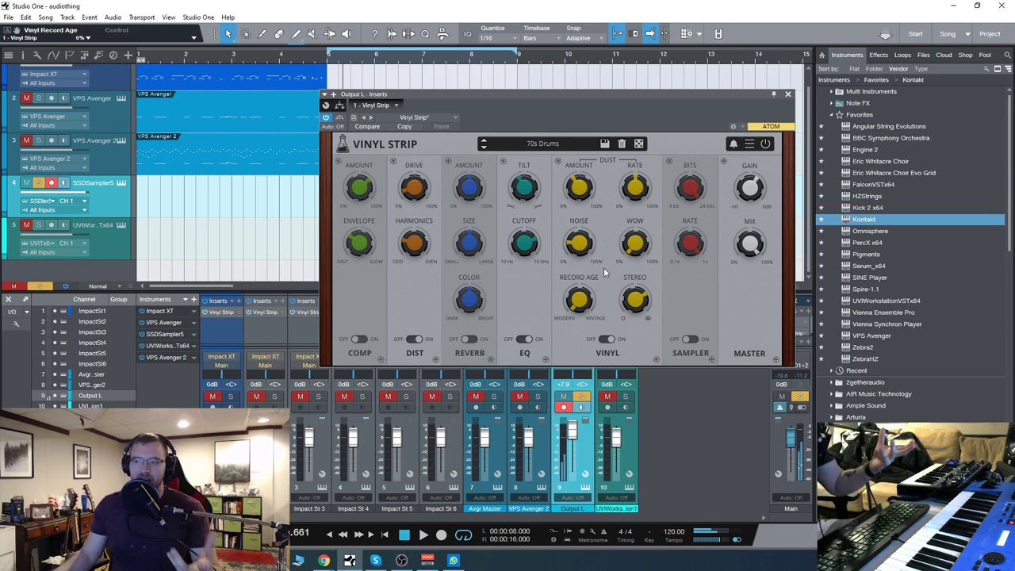
With playback stopped, turn the Vinyl Record Age up to 100% and back down to 0%.
drag(578, 97, 599, 103)
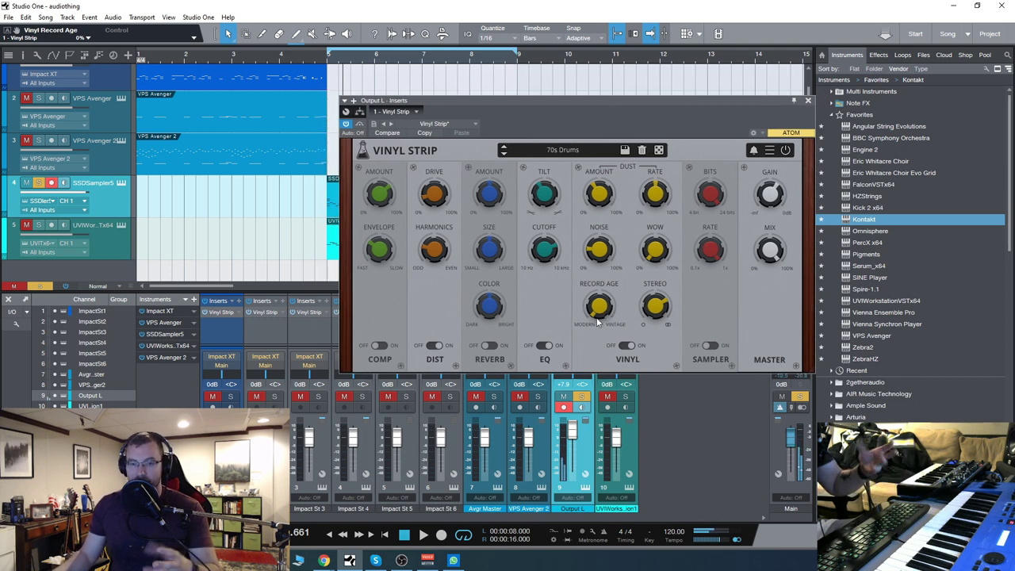
drag(599, 311, 609, 113)
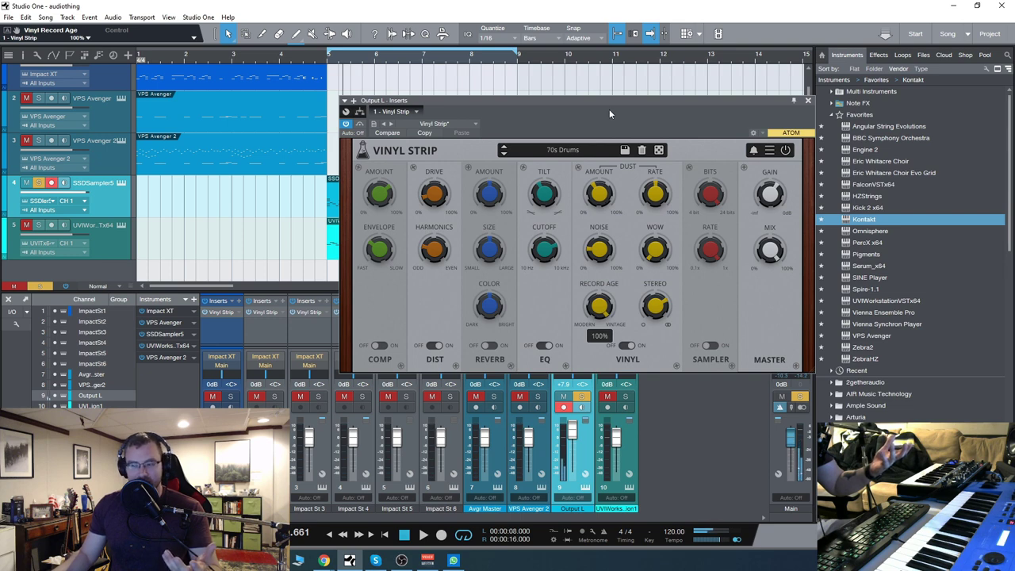
drag(609, 114, 623, 514)
drag(626, 548, 626, 549)
drag(523, 101, 496, 109)
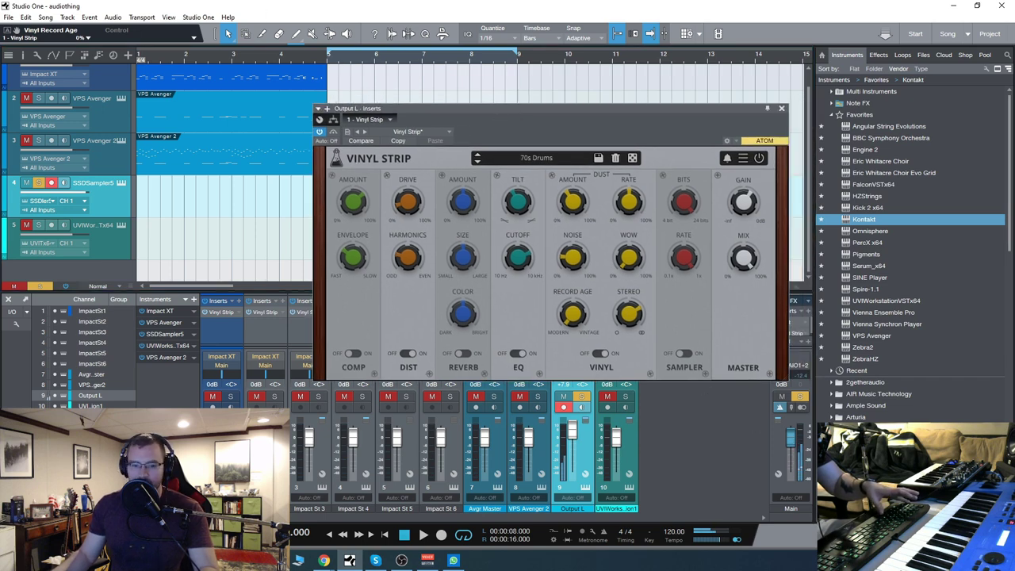
Play the drum loop while sweeping the Record Age to 100%, through about 47%, and back to 0%.
key(space)
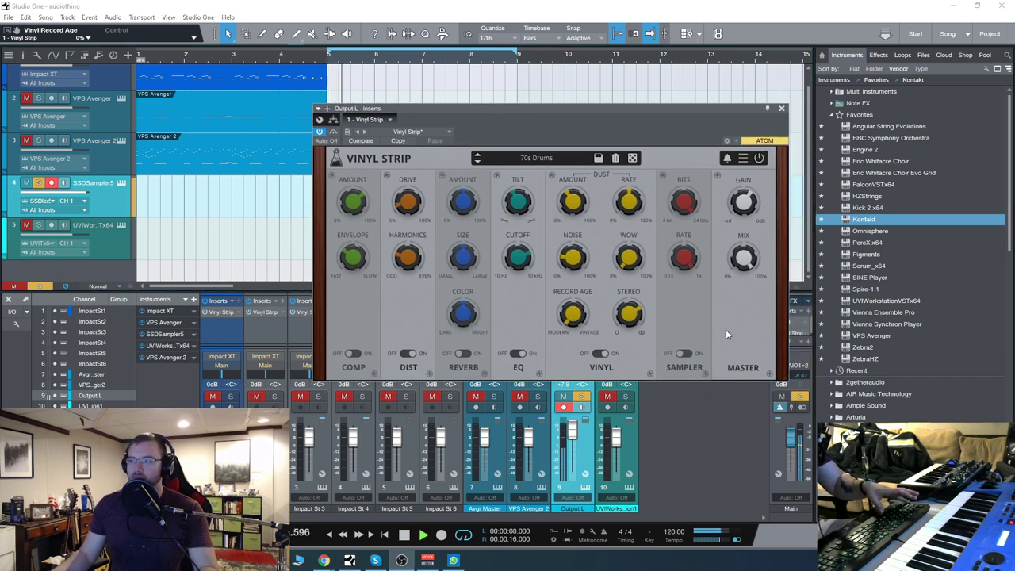
drag(576, 317, 587, 192)
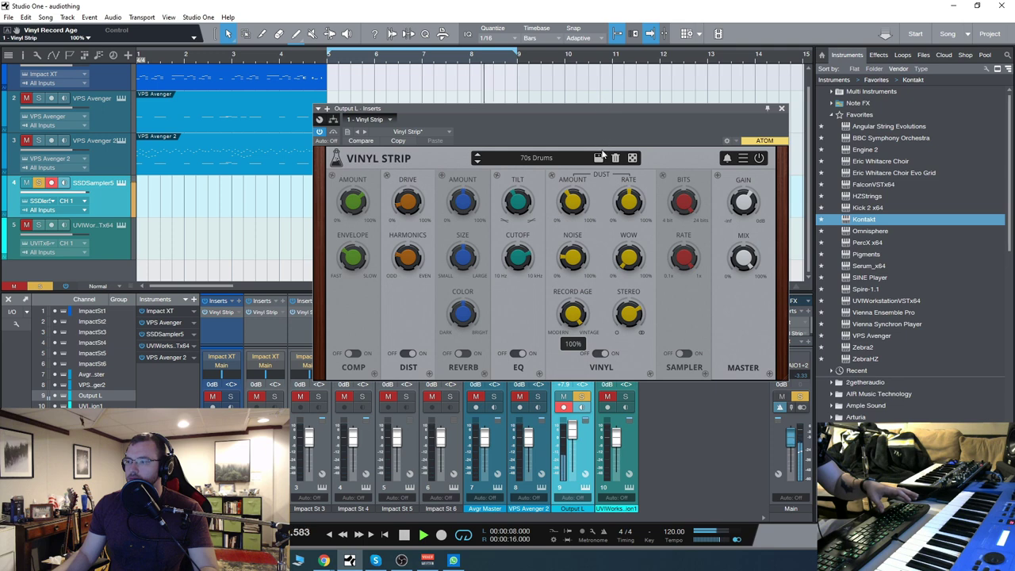
drag(603, 154, 597, 226)
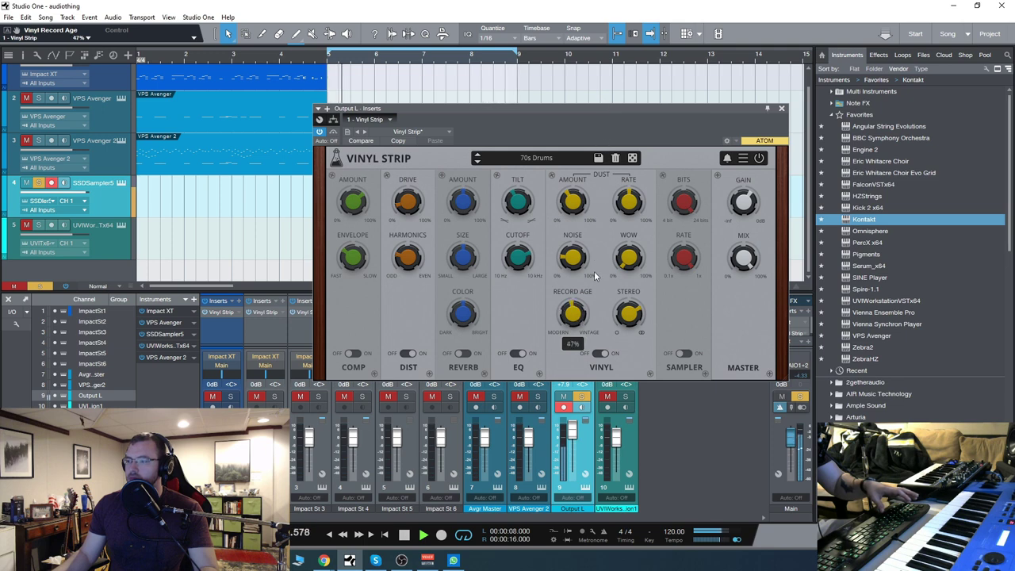
drag(594, 272, 607, 414)
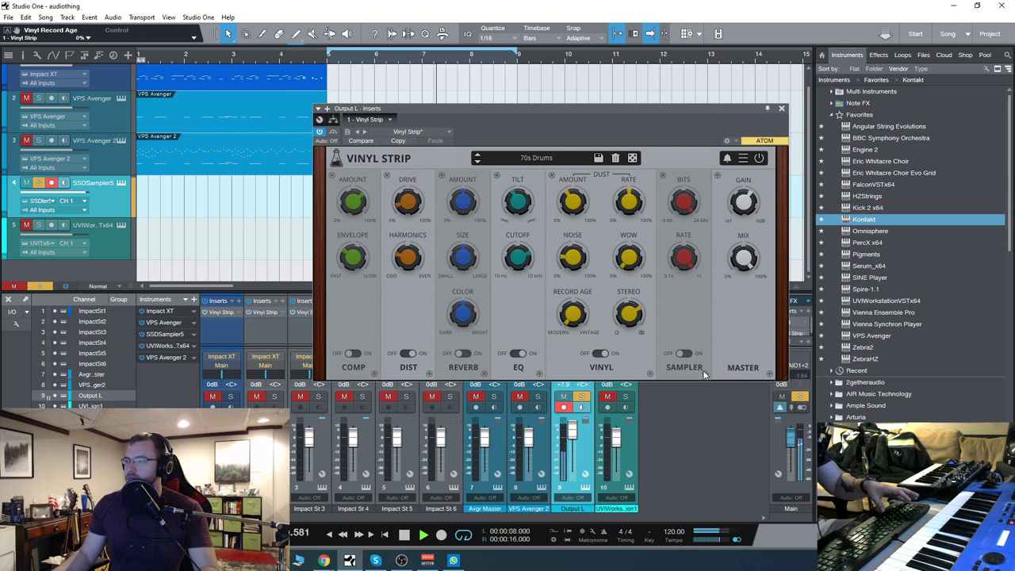
Switch on the Sampler section and lower its Bits to about 9 bits and its Rate to about 0.248x.
click(680, 353)
mouse_move(686, 205)
drag(702, 280, 712, 328)
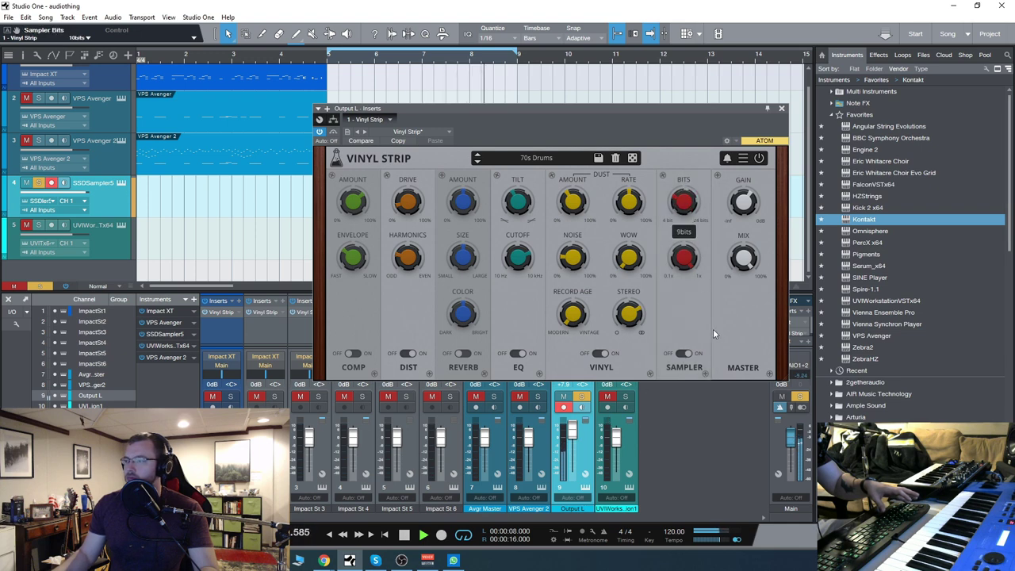
drag(697, 278, 722, 401)
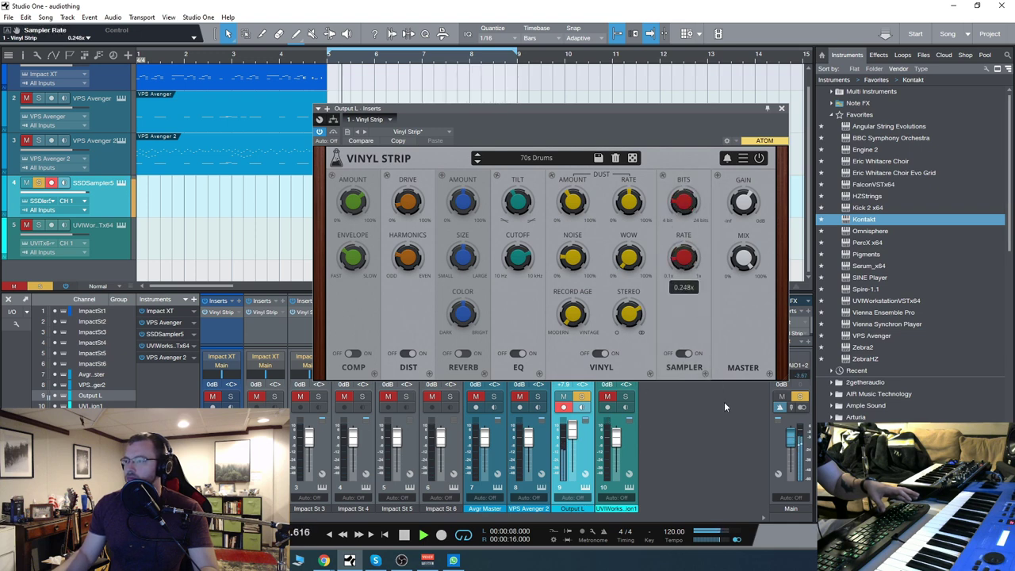
Uncover the tracks, solo the UVIWorkstation track alongside SSDSampler5, and open the UVIWorkstation channel's Vinyl Strip.
drag(603, 110, 641, 111)
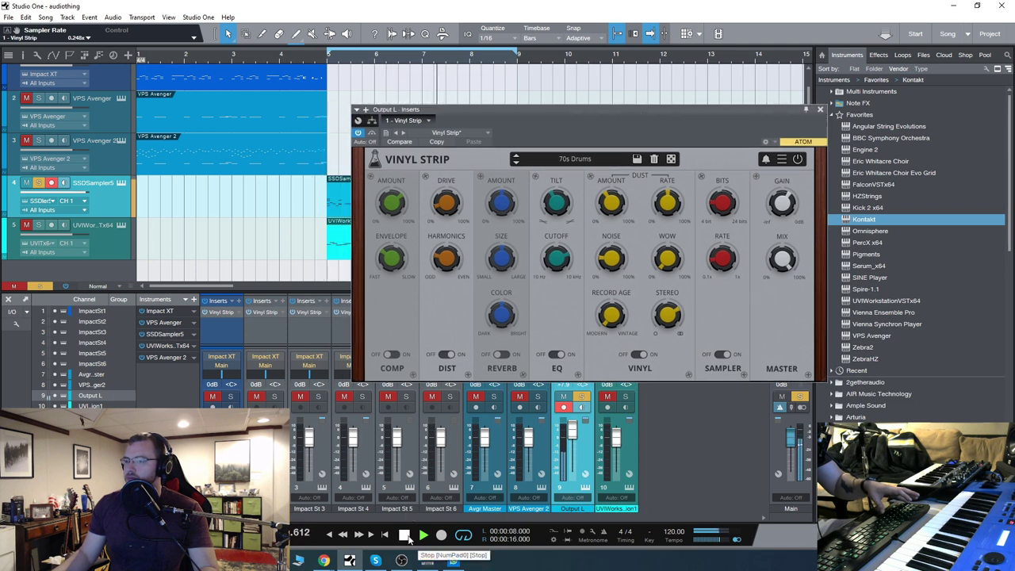
drag(550, 108, 697, 134)
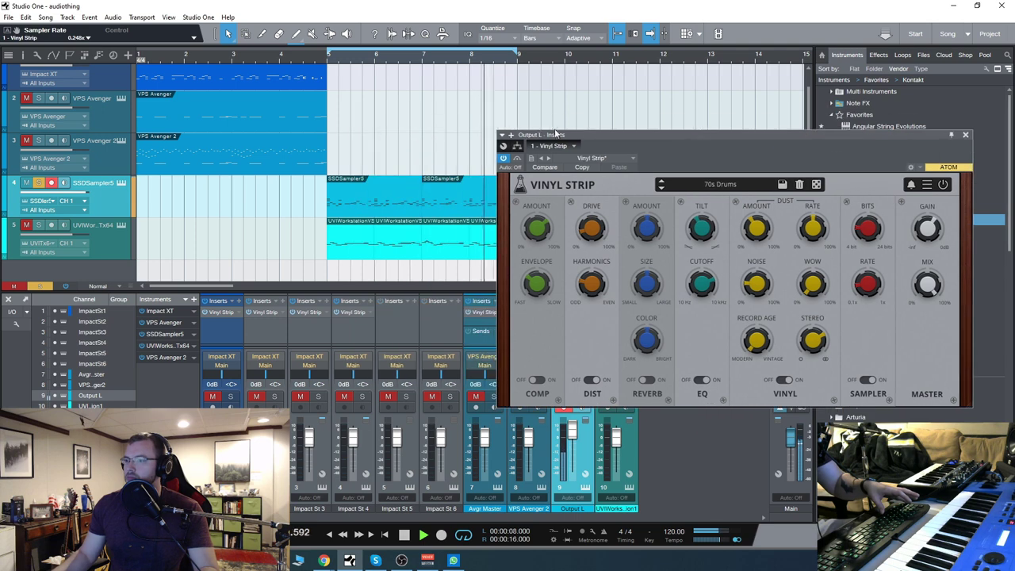
click(124, 244)
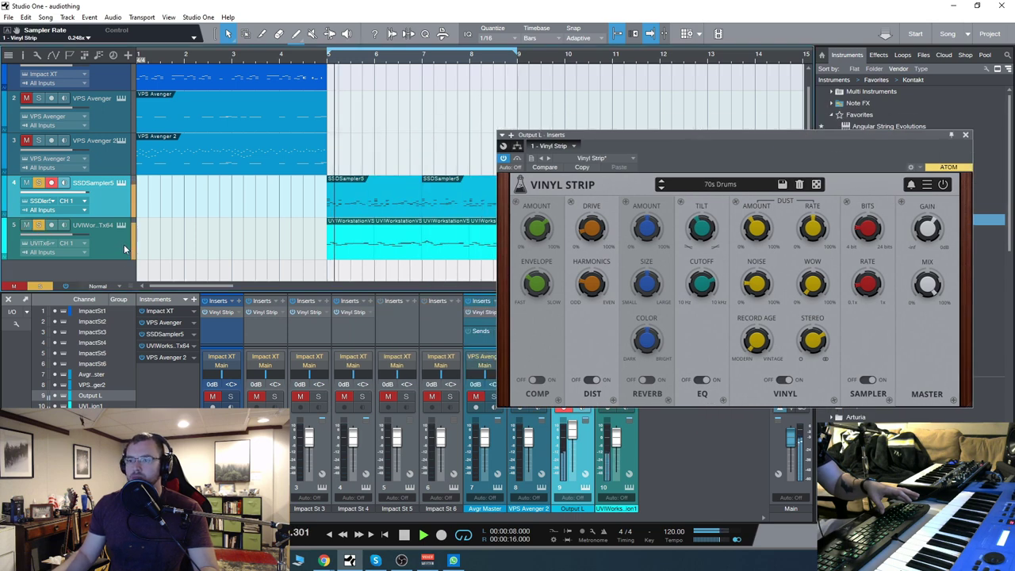
drag(764, 134, 548, 99)
Load the factory preset Crusher, step on through Flanger Mix to LoFi, and stop playback.
click(488, 150)
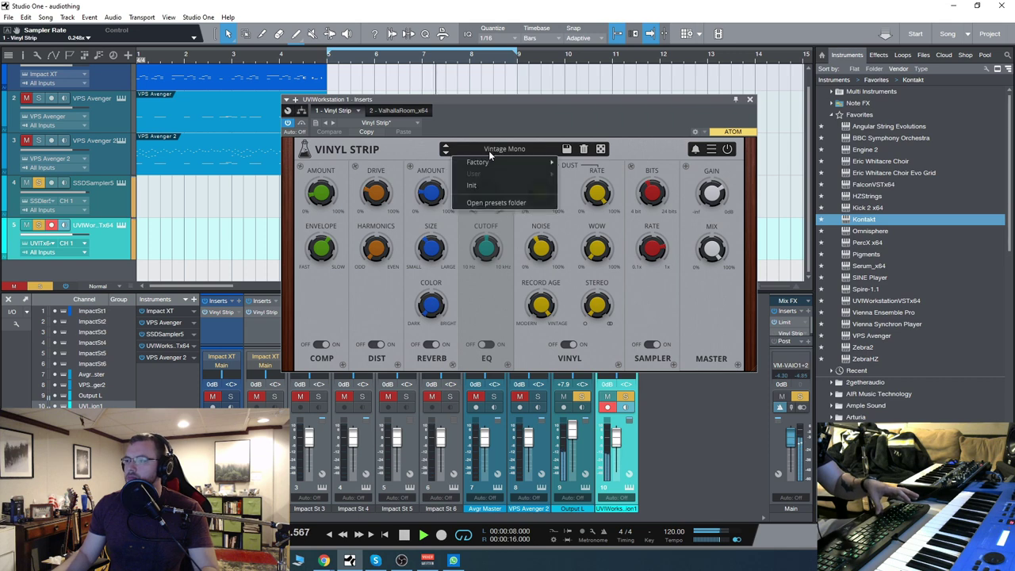
mouse_move(481, 159)
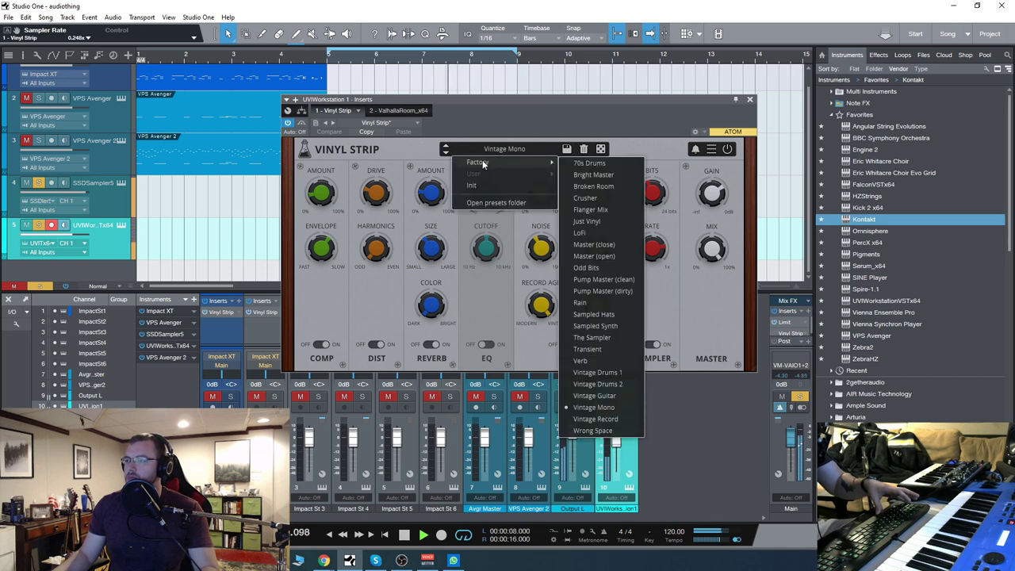
click(606, 198)
drag(572, 101, 604, 114)
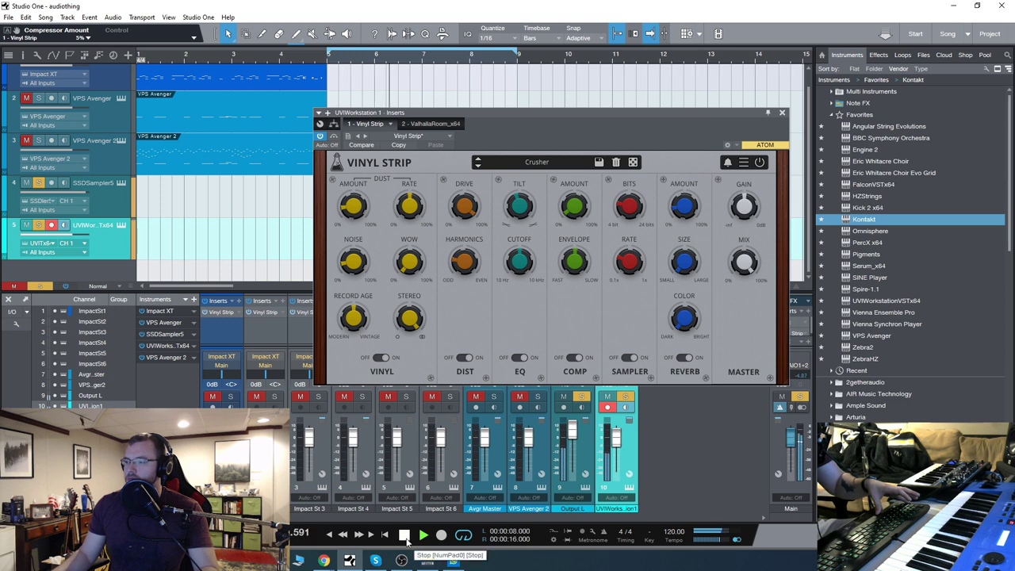
click(477, 166)
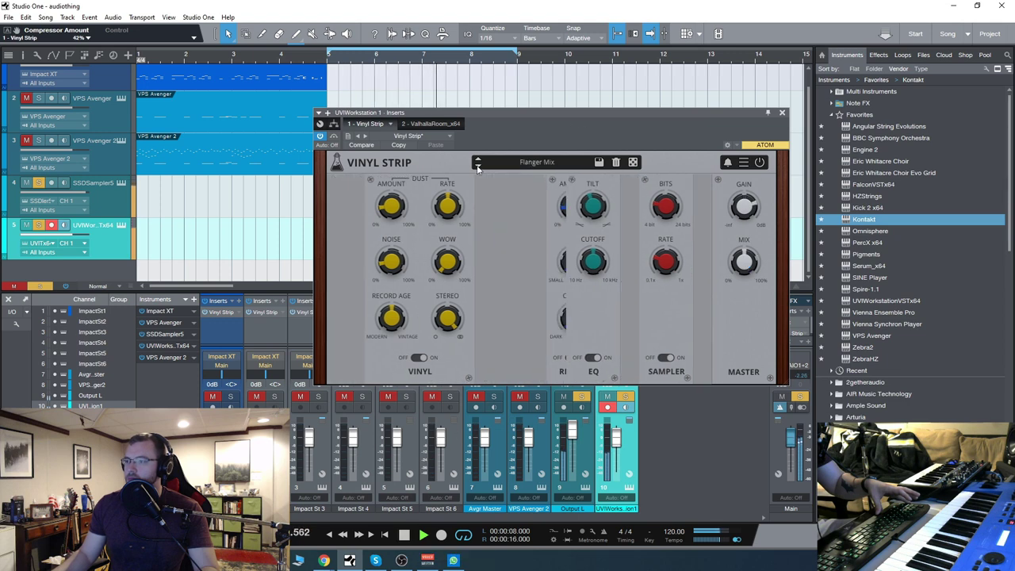
key(space)
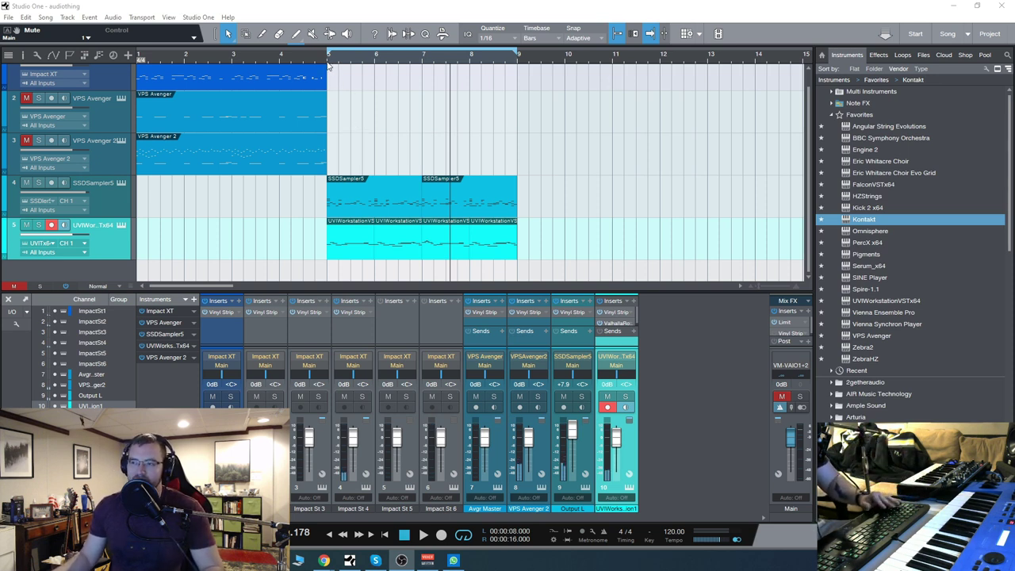
Return the playhead to the loop start at bar 5 and reopen the UVIWorkstation channel's Vinyl Strip.
click(329, 60)
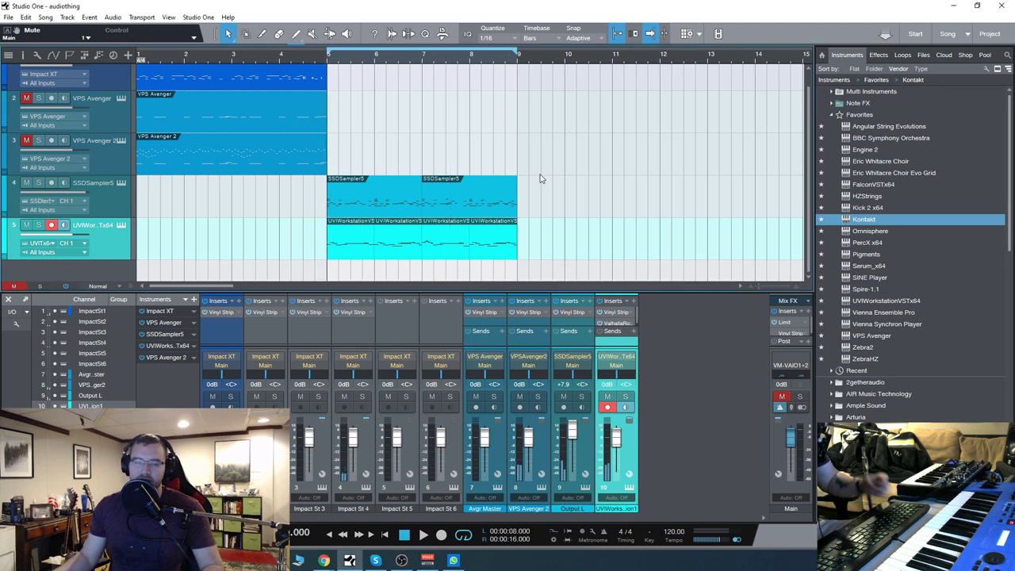
scroll(539, 151, up, 1)
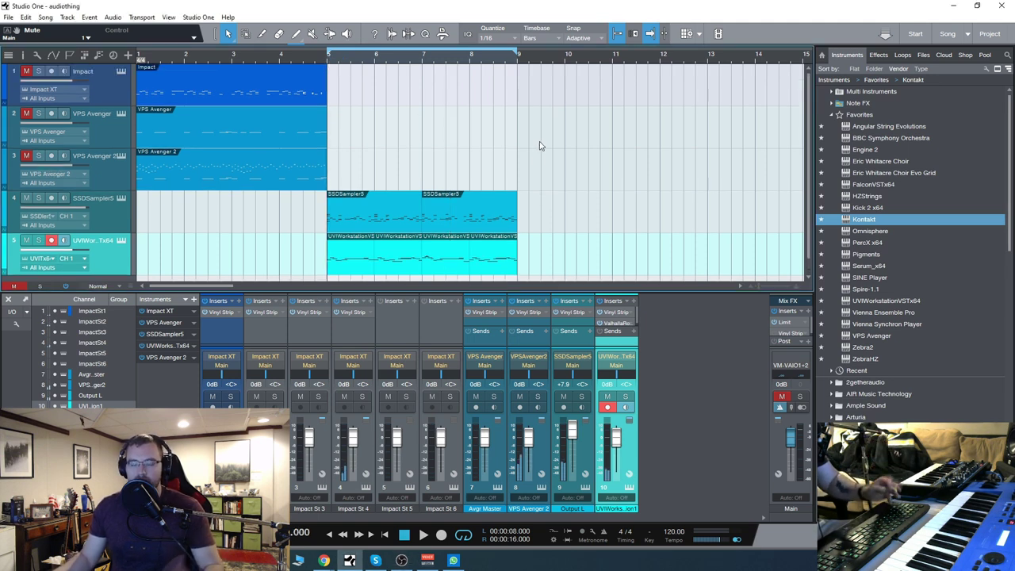
scroll(478, 173, down, 1)
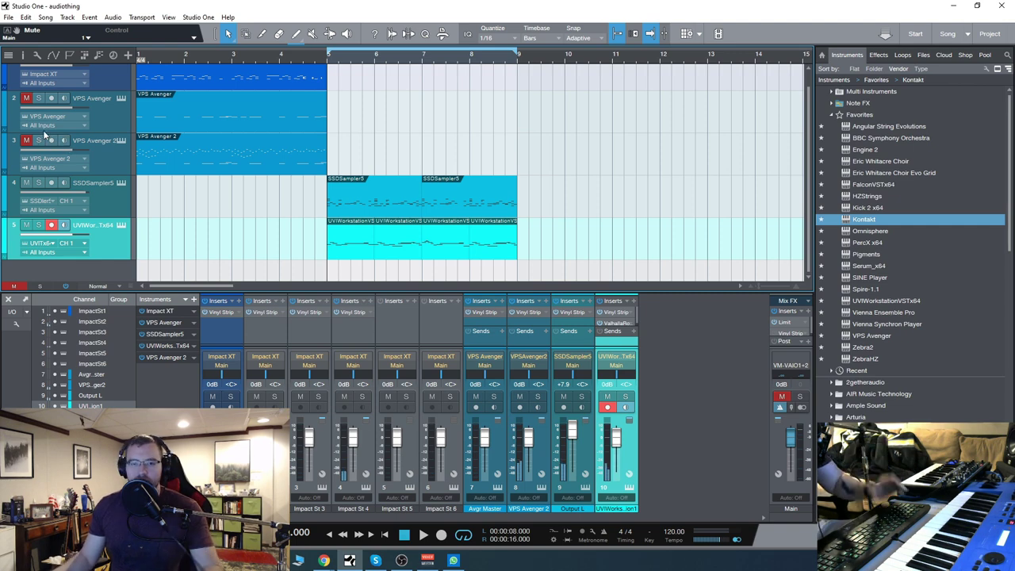
click(607, 313)
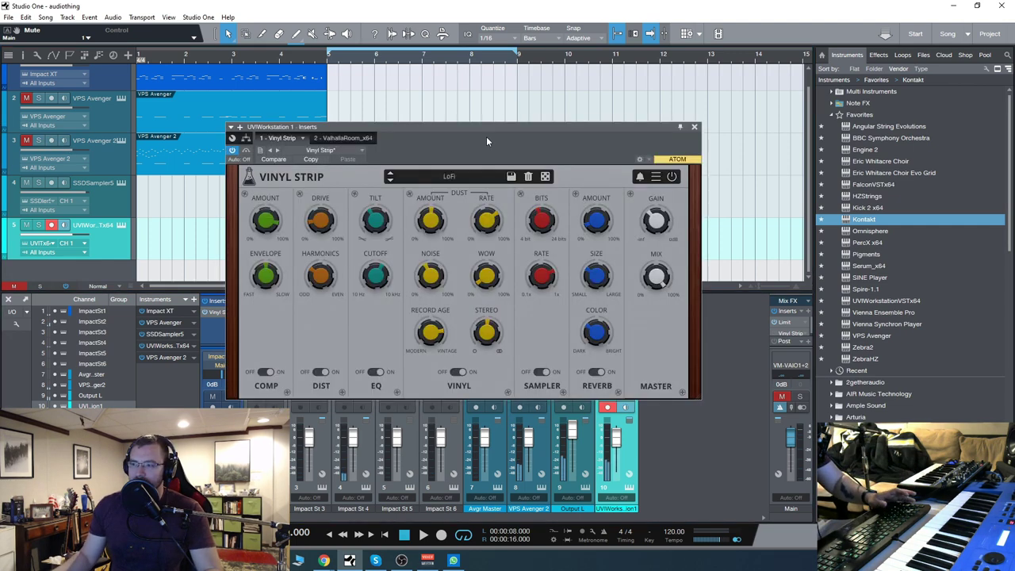
mouse_move(229, 294)
mouse_down()
mouse_move(328, 301)
mouse_move(220, 306)
mouse_up()
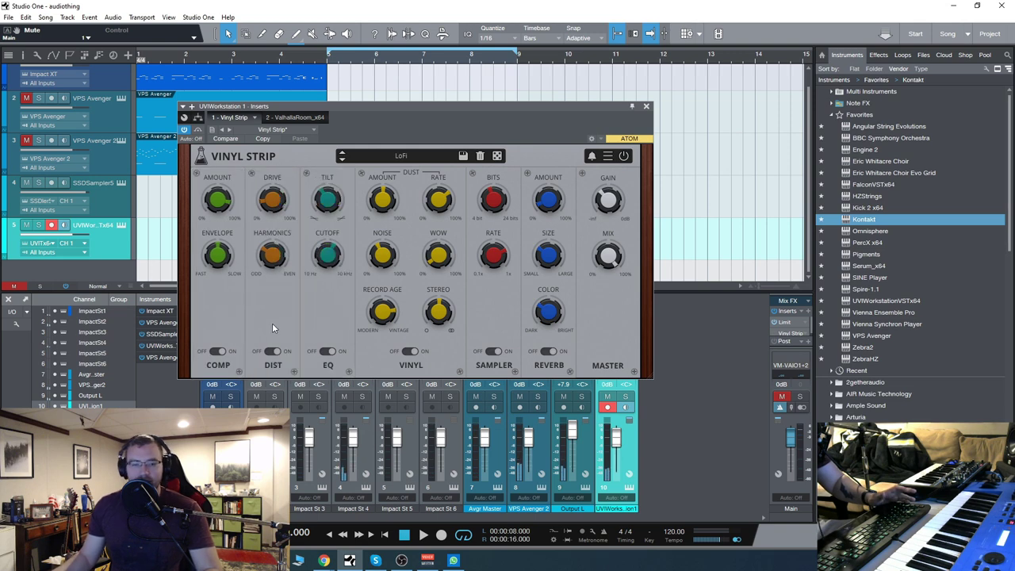